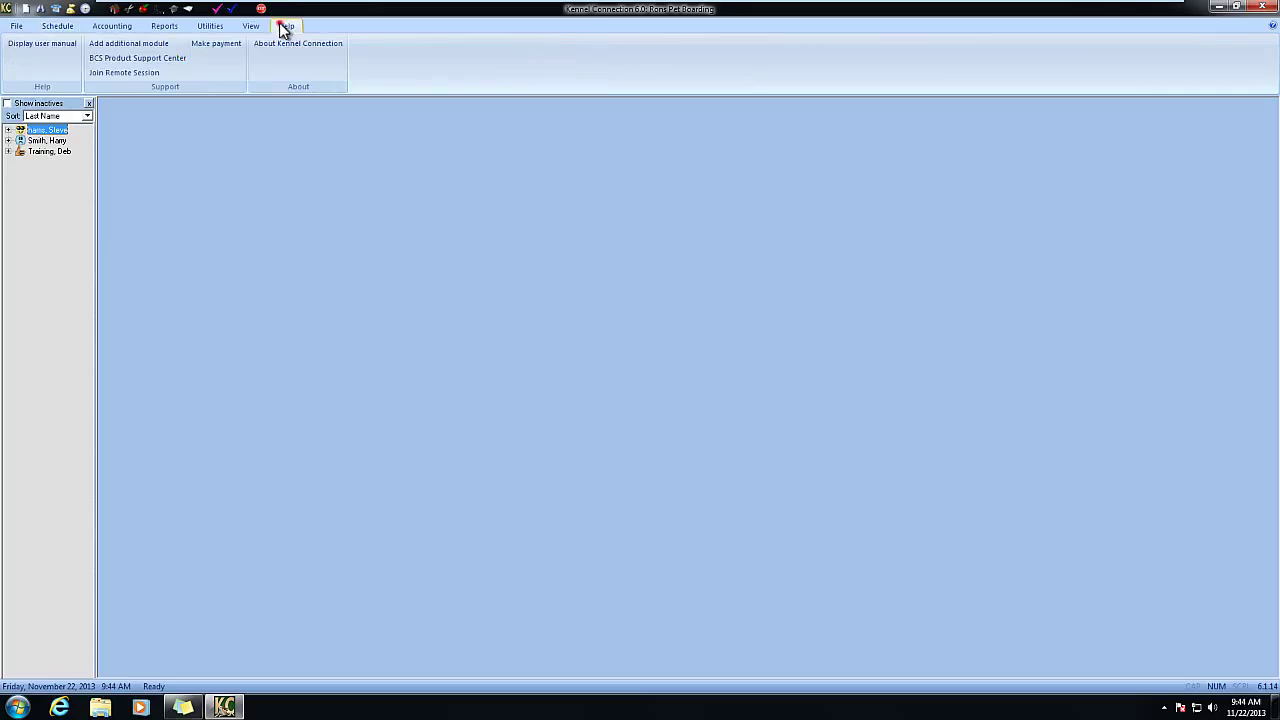
# - Check for updates from About Kennel Connection and view the System tab showing Microsoft Access
pyautogui.click(284, 44)
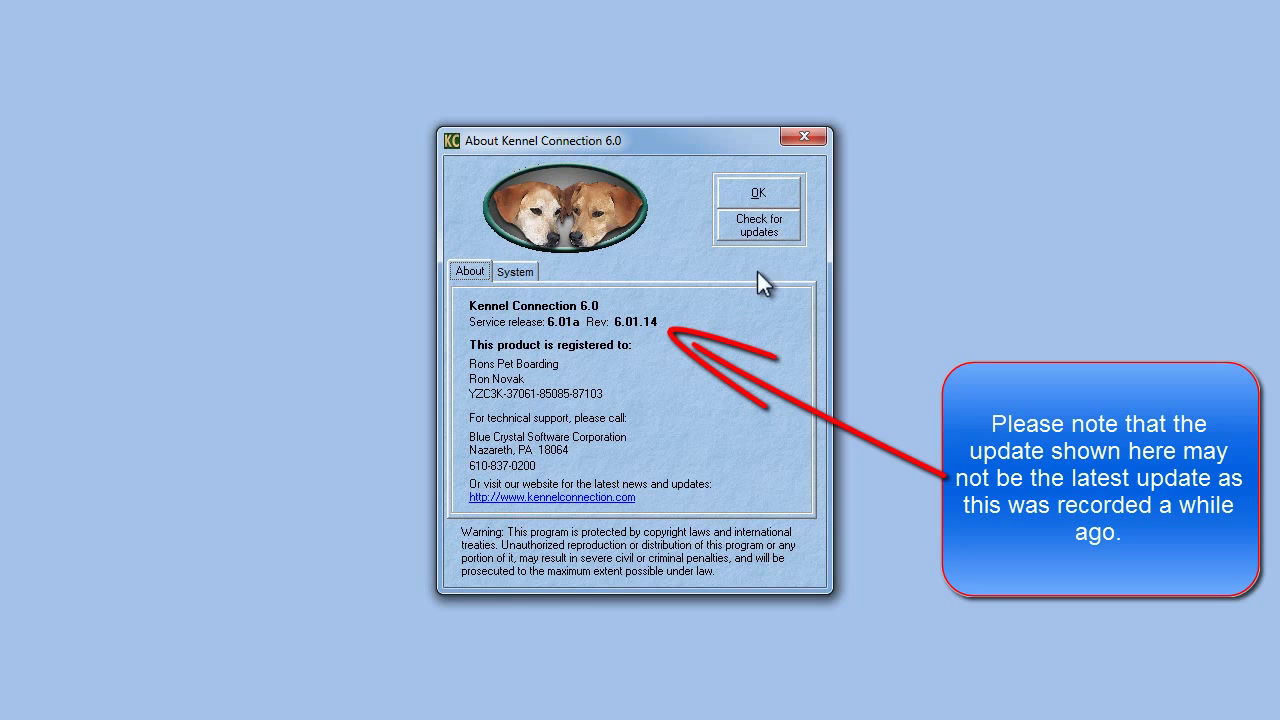
pyautogui.click(778, 230)
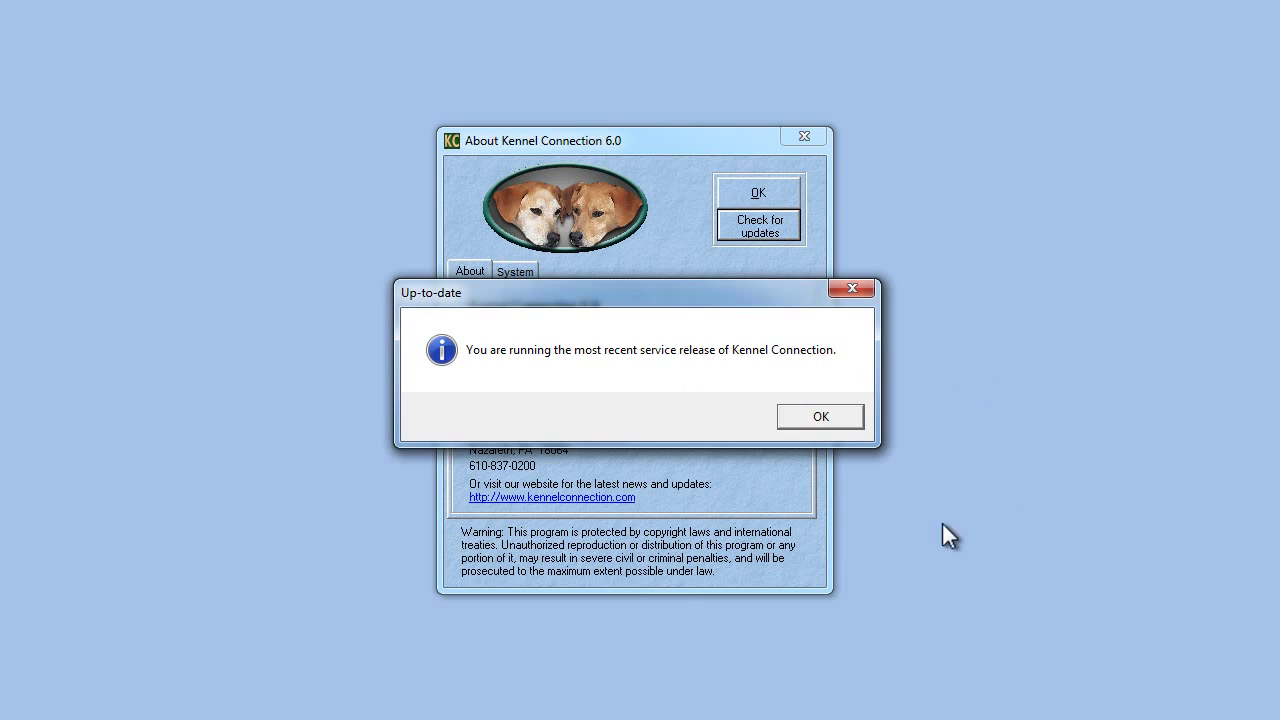
pyautogui.click(832, 418)
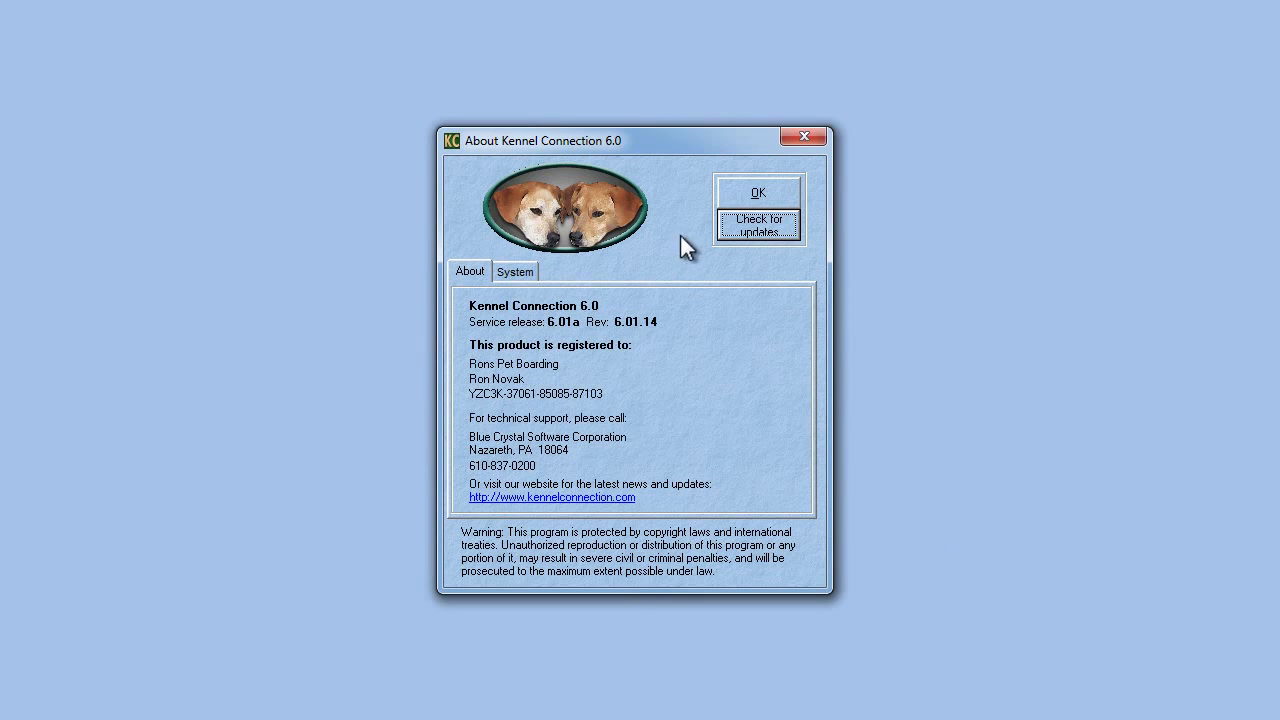
pyautogui.click(518, 272)
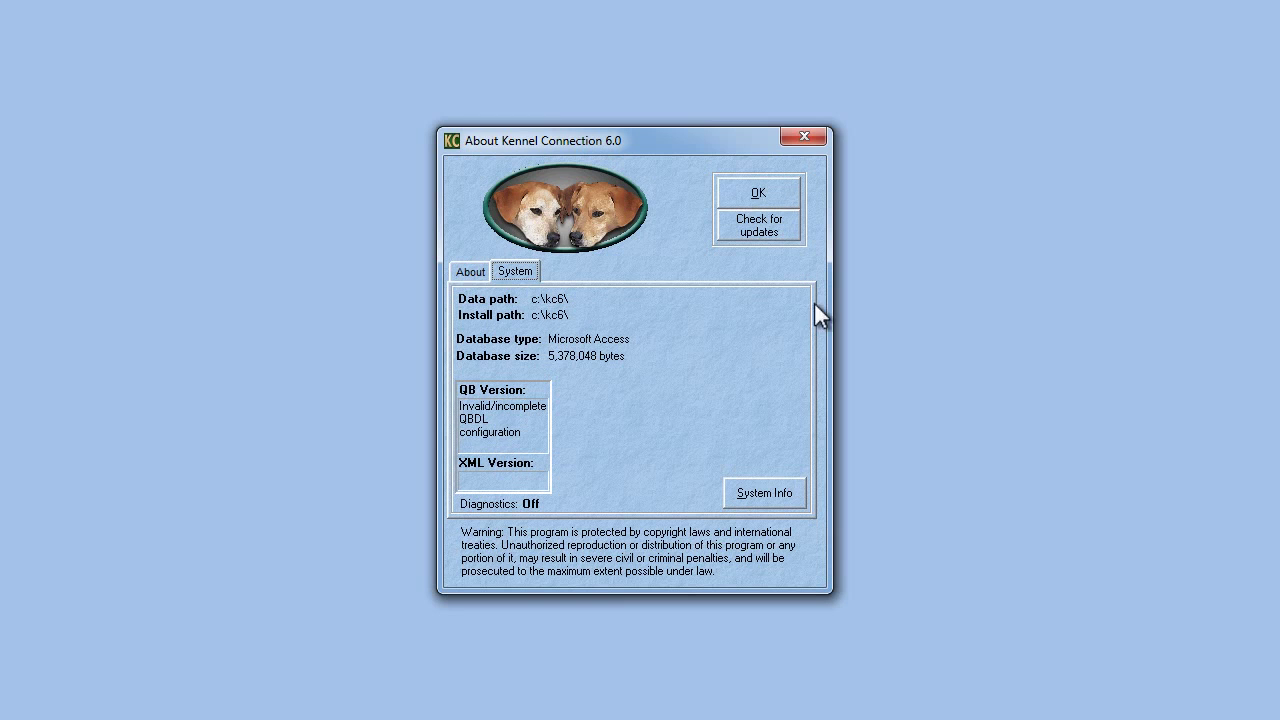
# - Close the About dialog and exit Kennel Connection from the File menu
pyautogui.click(750, 194)
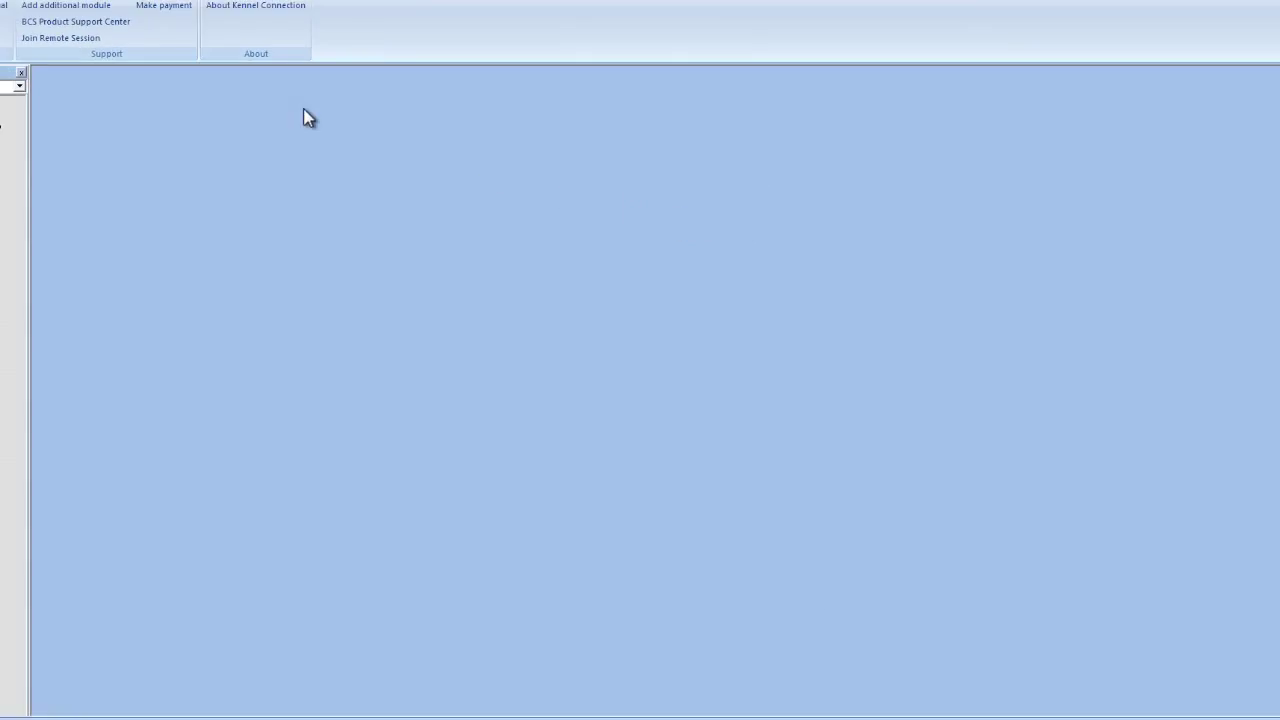
pyautogui.click(14, 24)
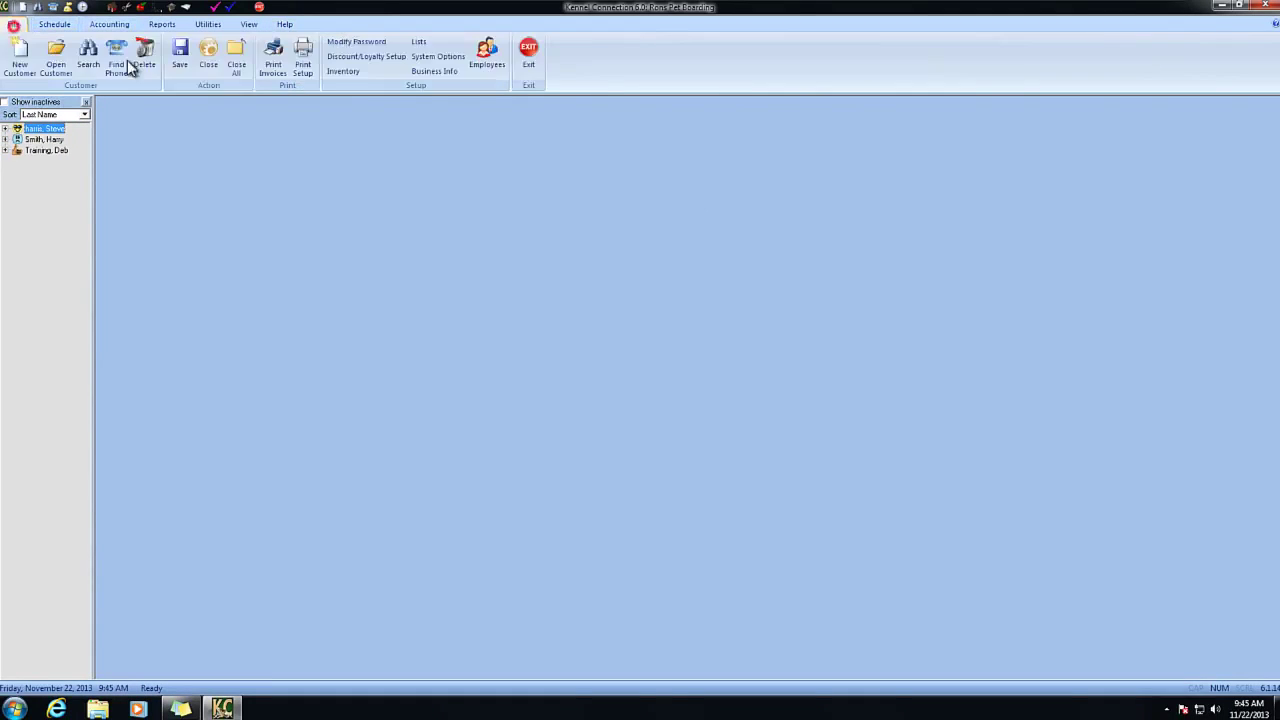
pyautogui.click(528, 52)
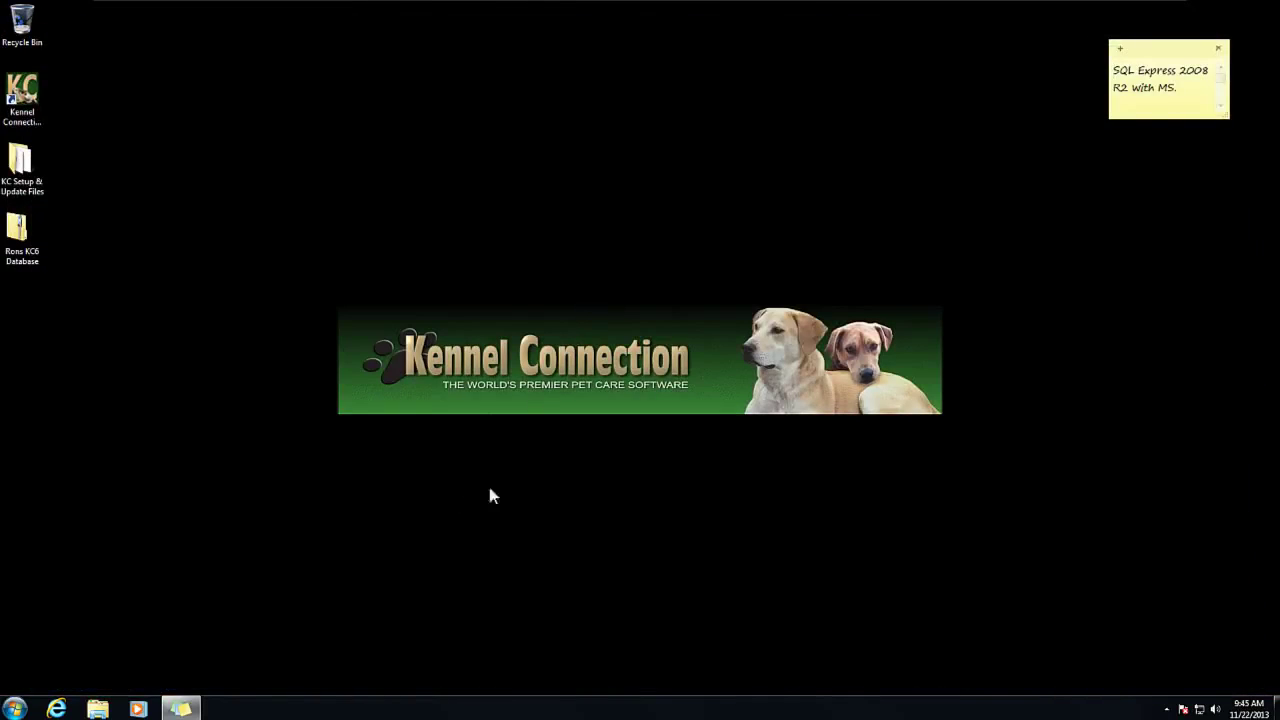
pyautogui.click(568, 468)
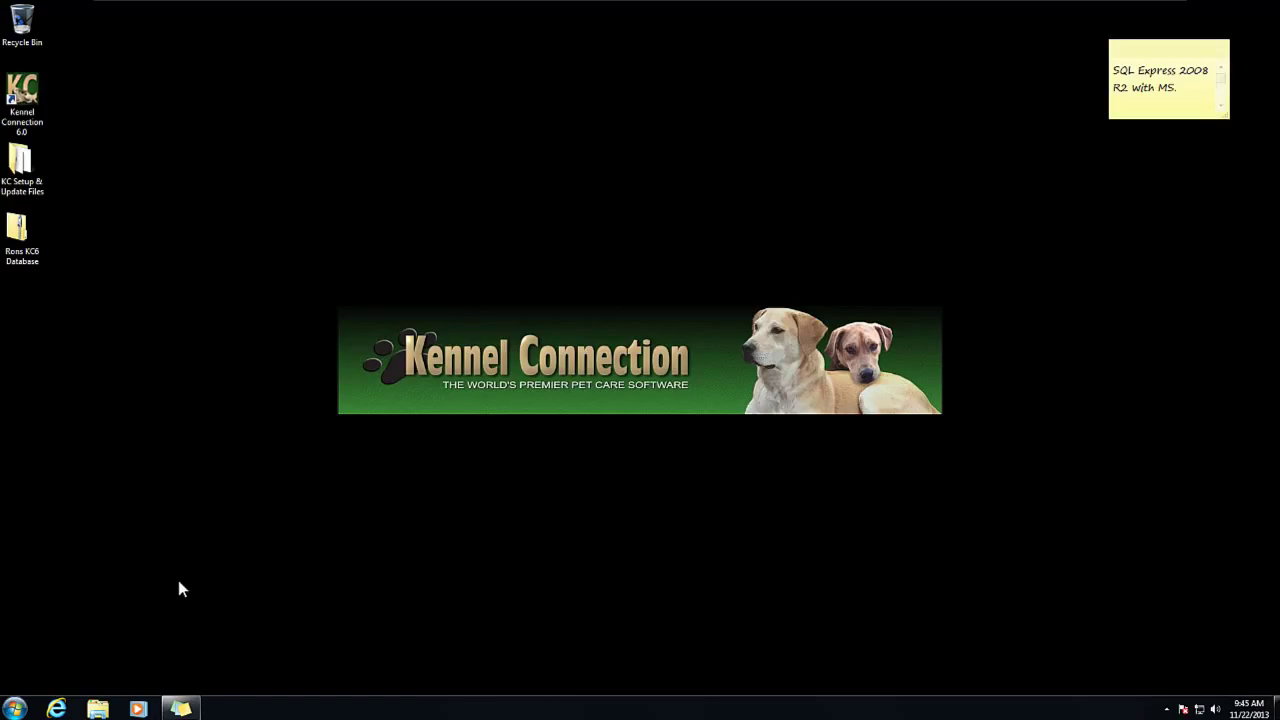
# - Launch SQL Server Management Studio from the Start menu and connect to the local MSSQLEXPRESS instance
pyautogui.click(16, 709)
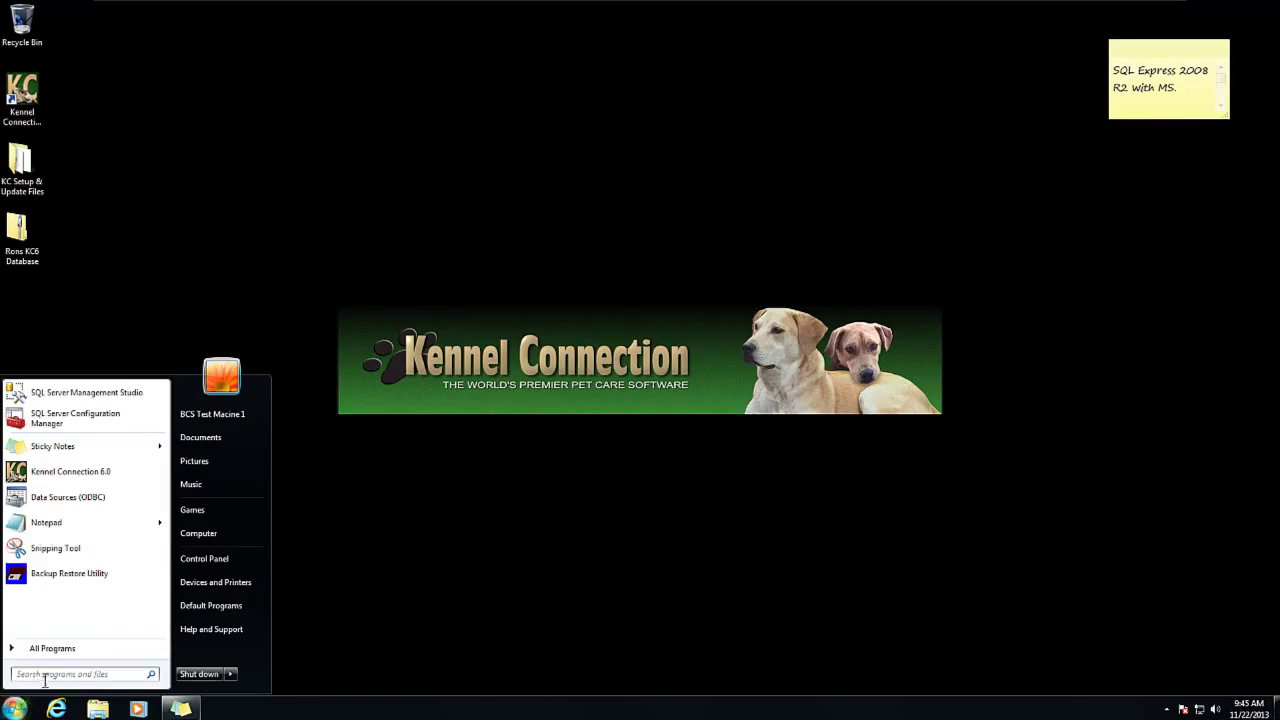
pyautogui.click(65, 396)
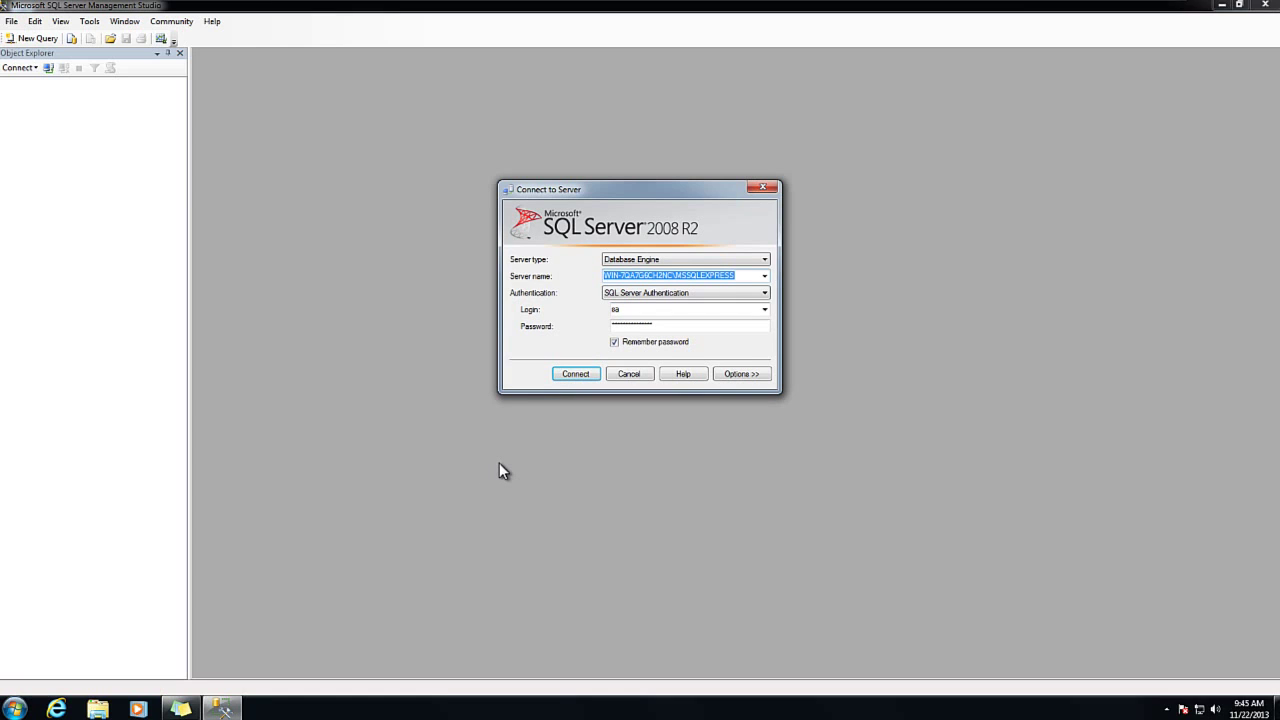
pyautogui.click(573, 384)
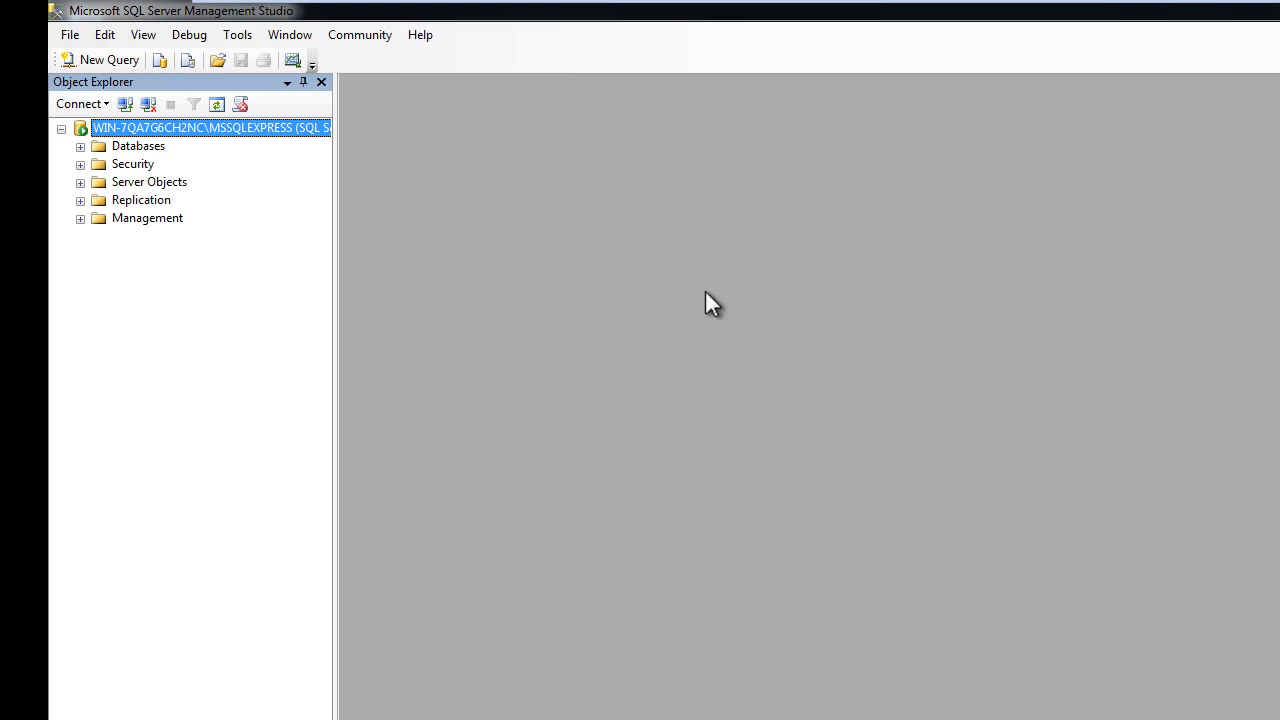
pyautogui.click(107, 62)
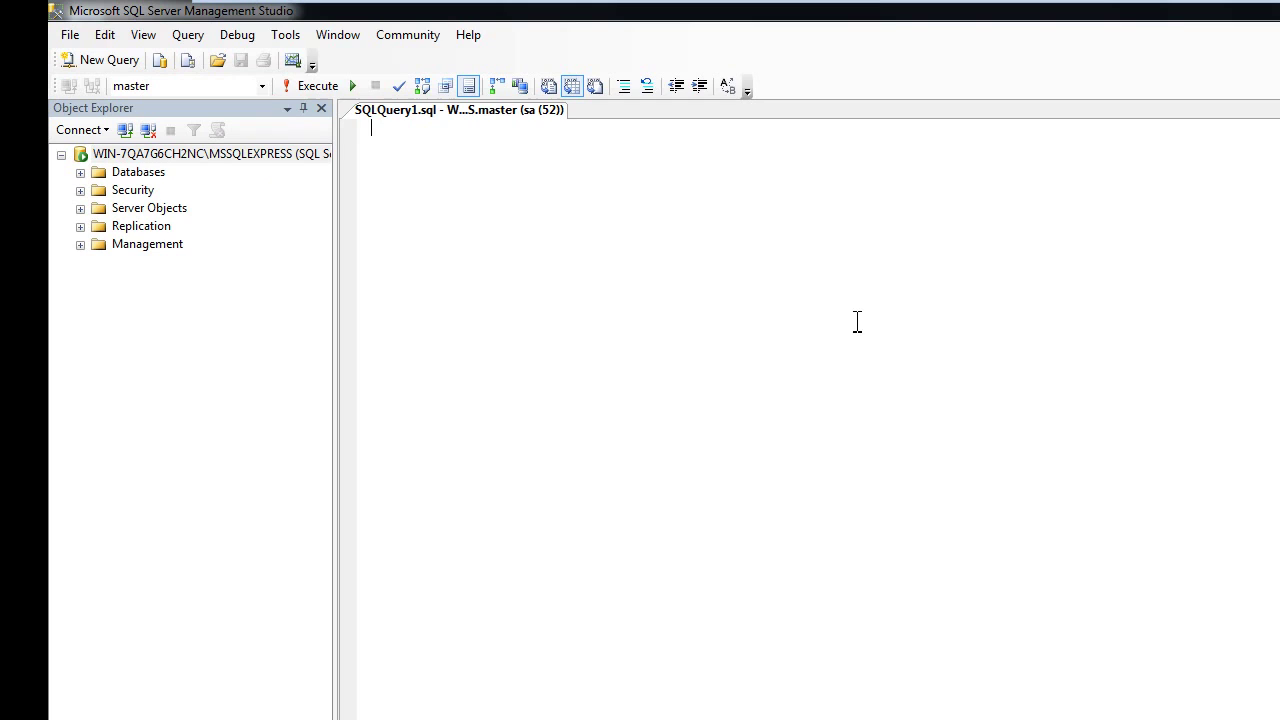
pyautogui.click(517, 178)
pyautogui.write('SELECT')
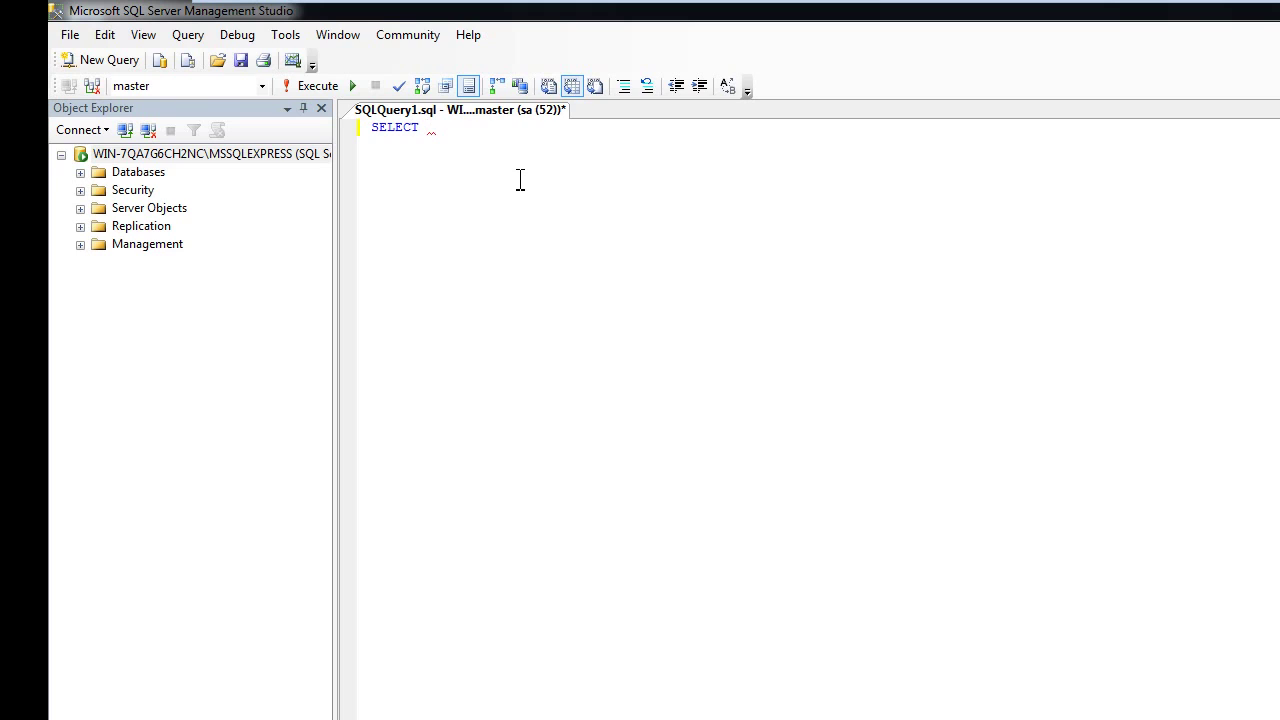
pyautogui.write(' @@')
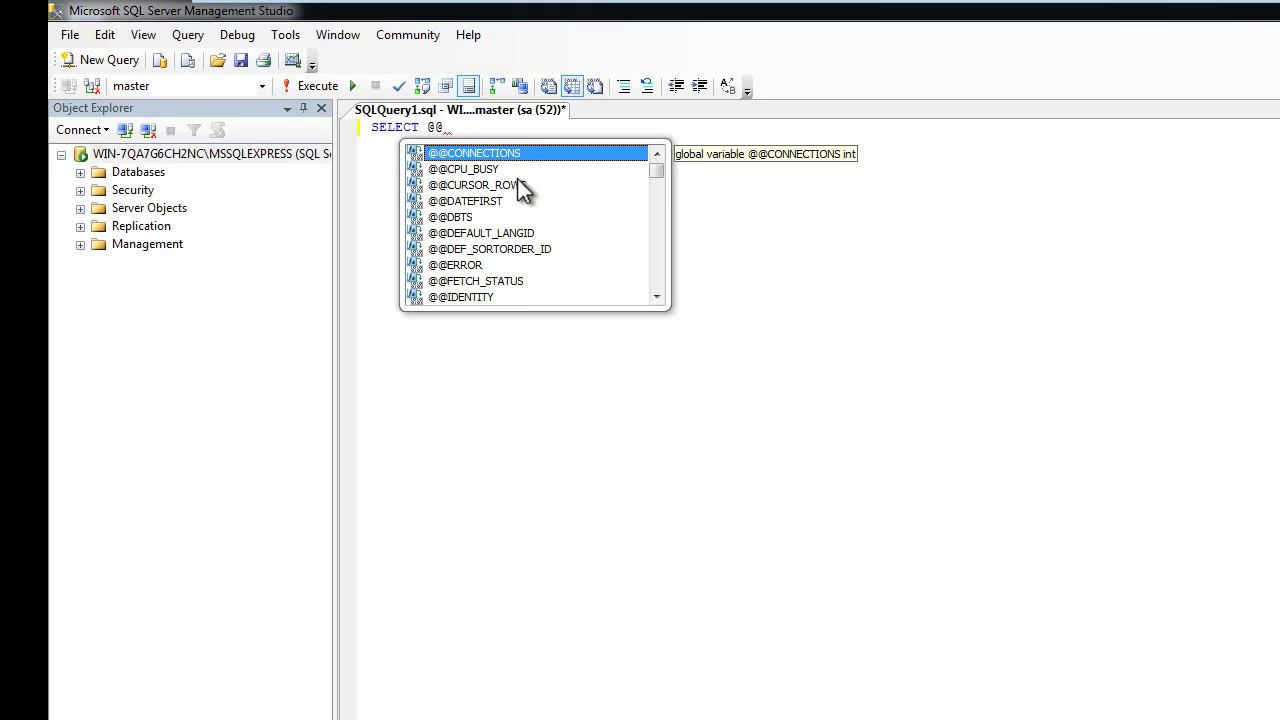
pyautogui.write('serverna')
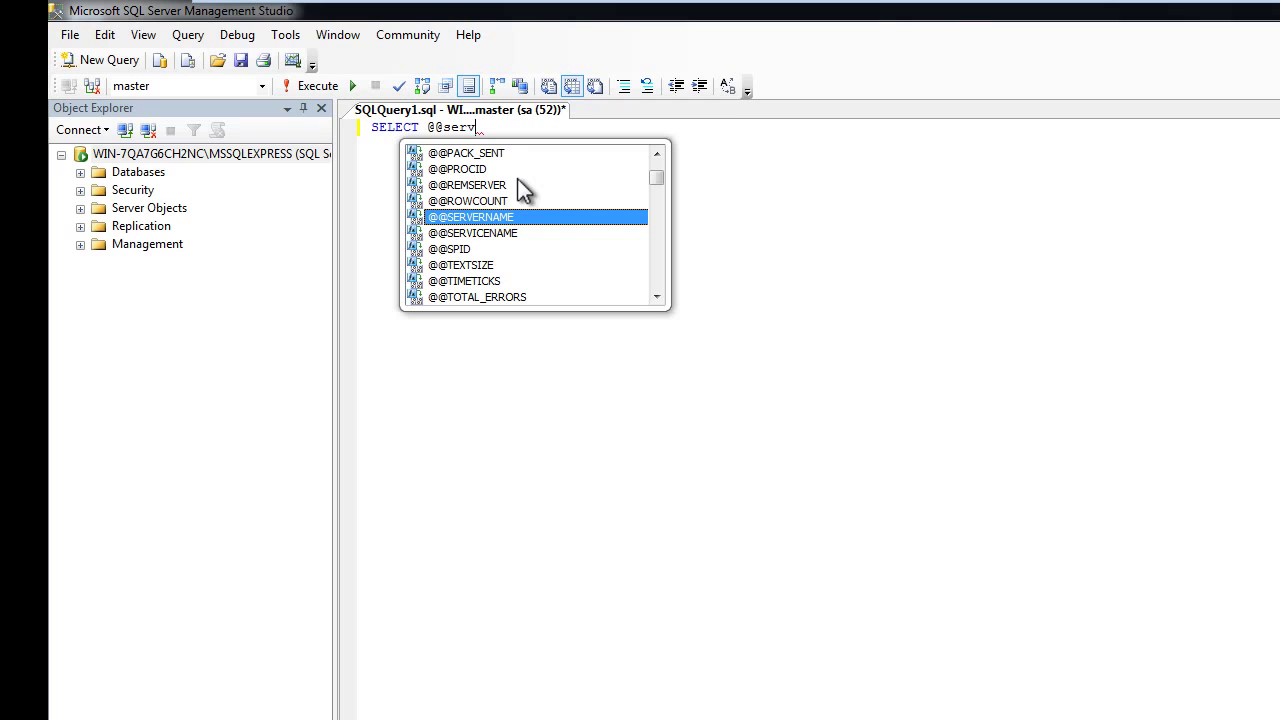
pyautogui.press('Escape')
pyautogui.write('me')
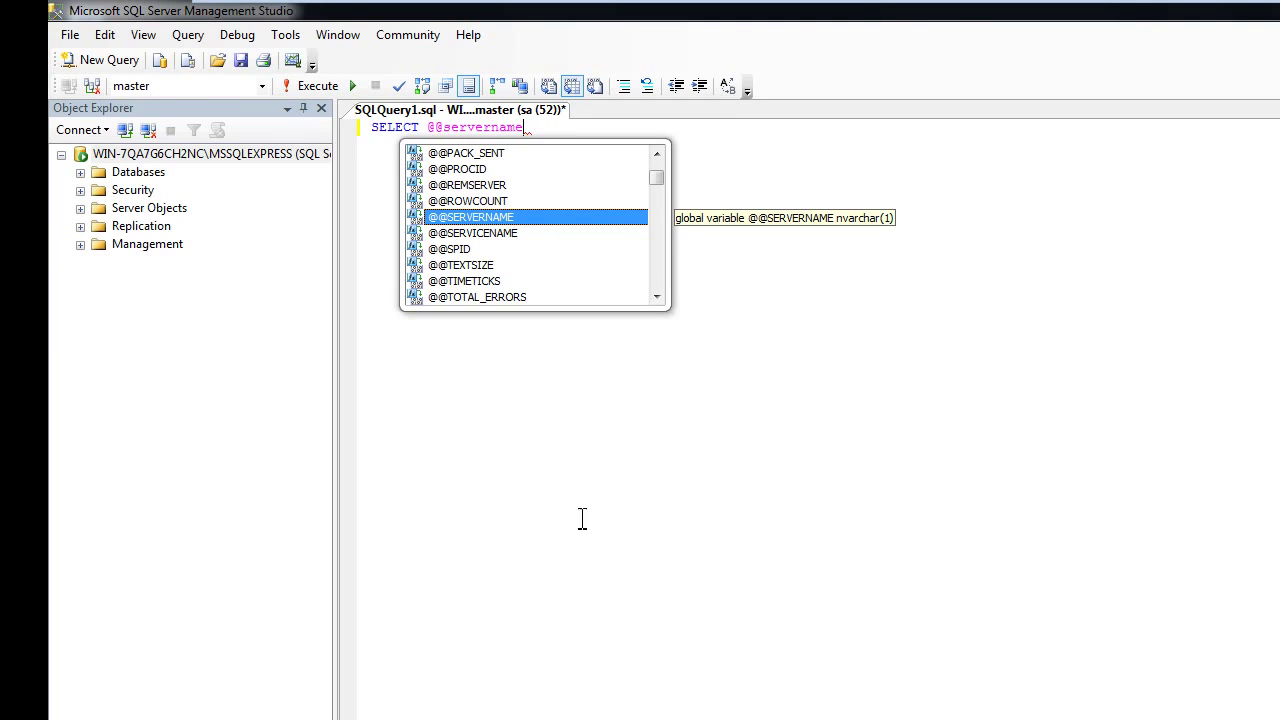
pyautogui.click(316, 87)
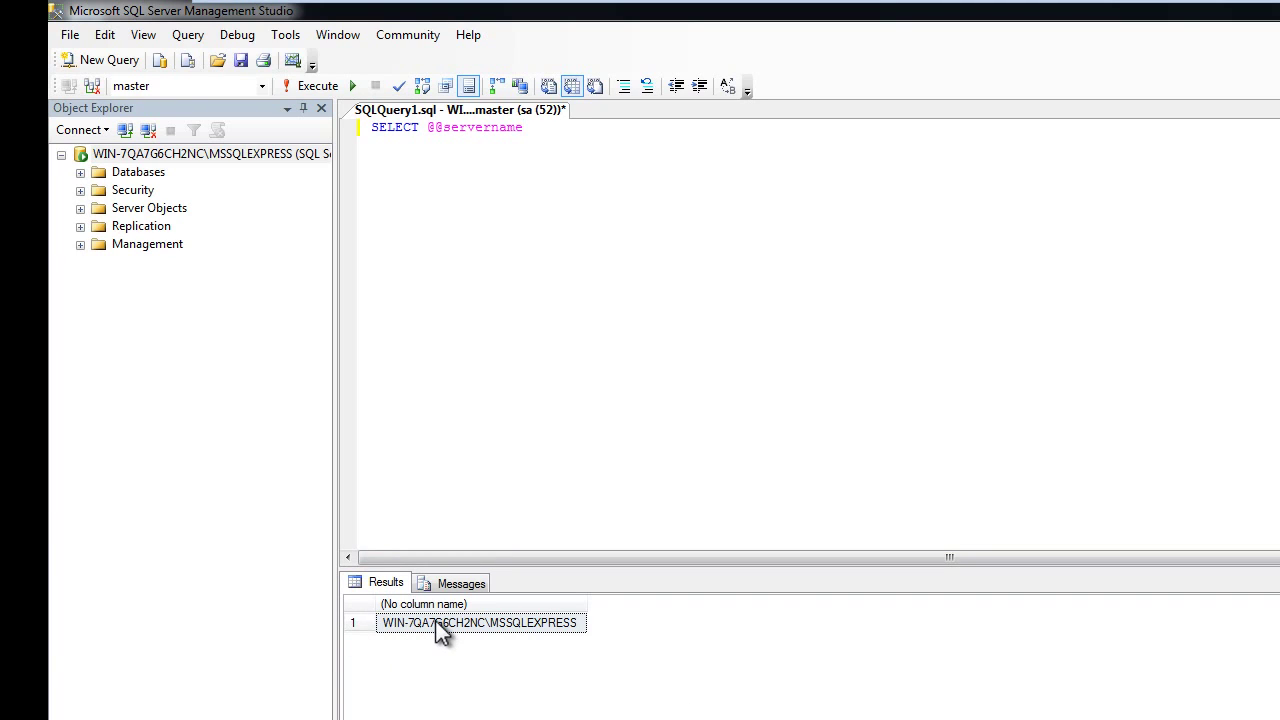
pyautogui.rightClick(482, 627)
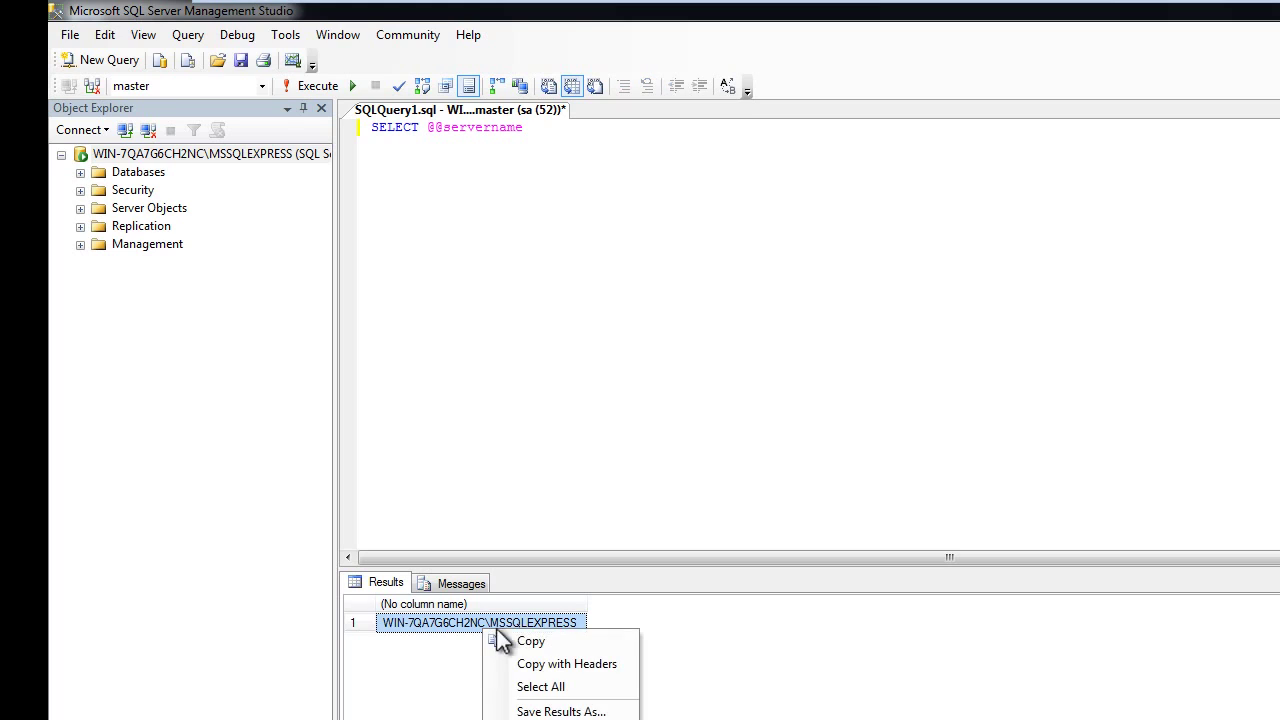
pyautogui.click(535, 643)
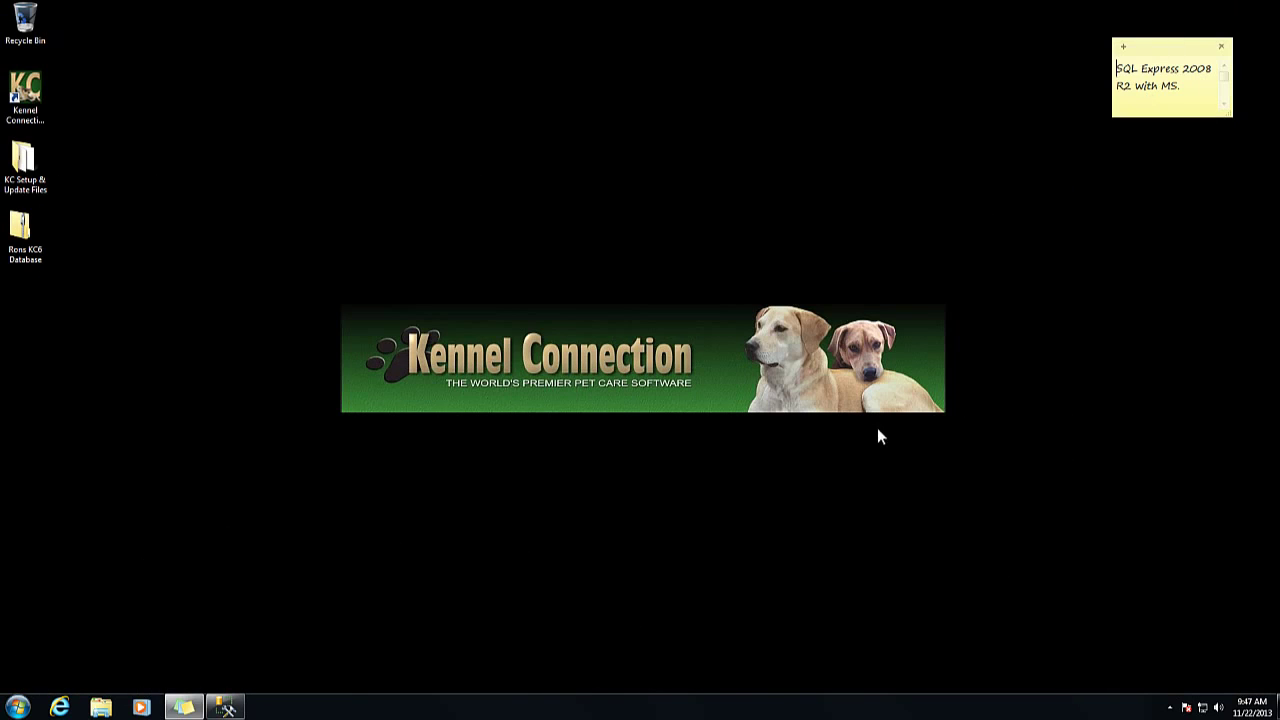
# - Browse through Computer and Local Disk (C:) into the KC6 folder, scrolling to the wkennel files
pyautogui.click(563, 505)
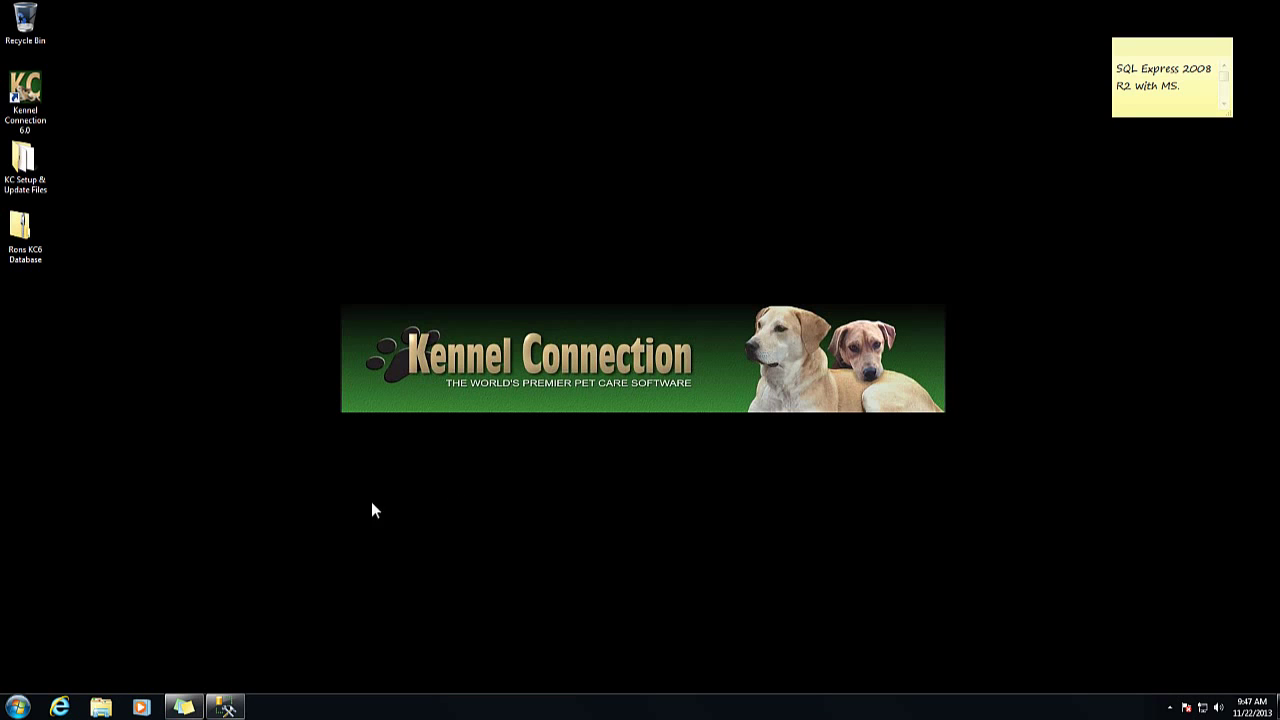
pyautogui.click(18, 706)
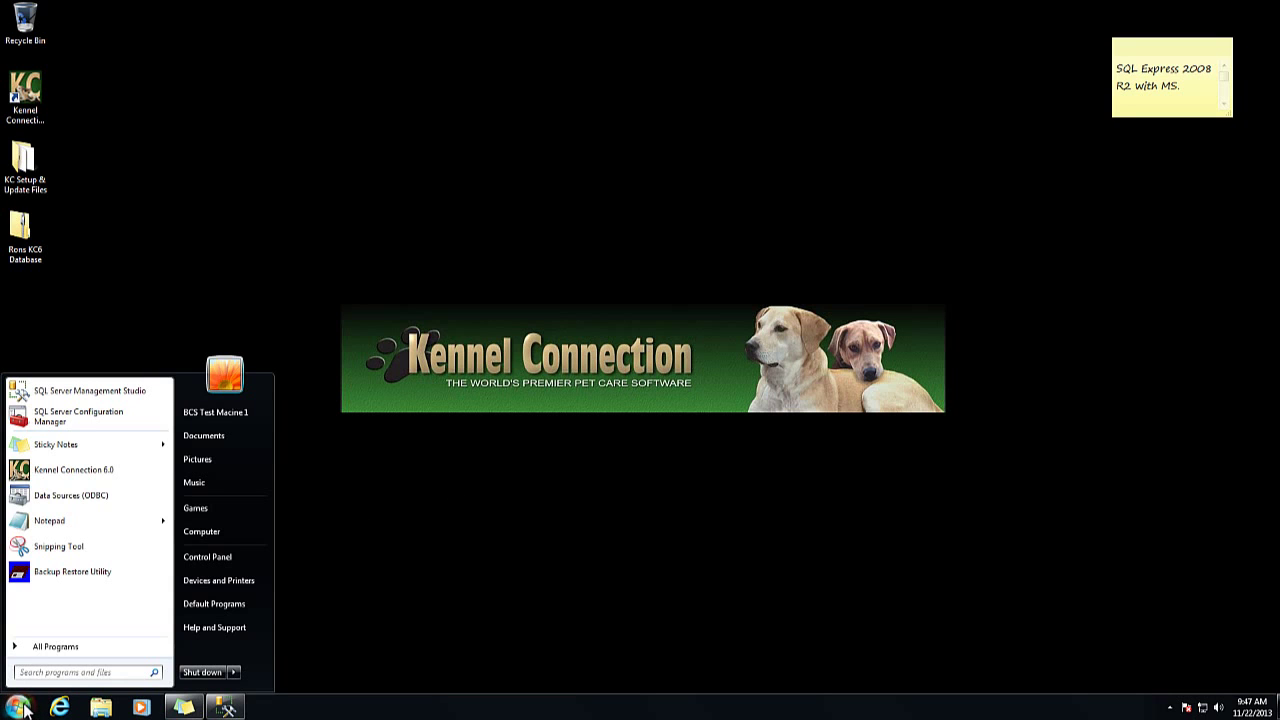
pyautogui.click(238, 533)
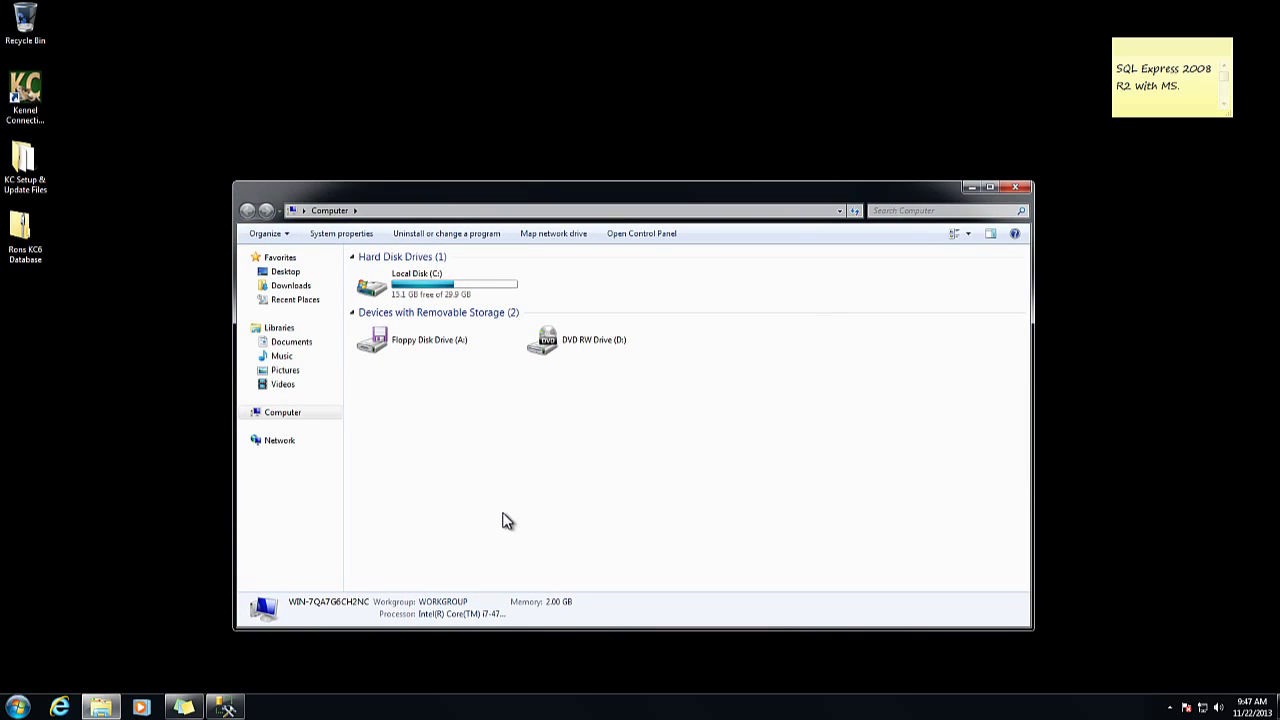
pyautogui.doubleClick(469, 291)
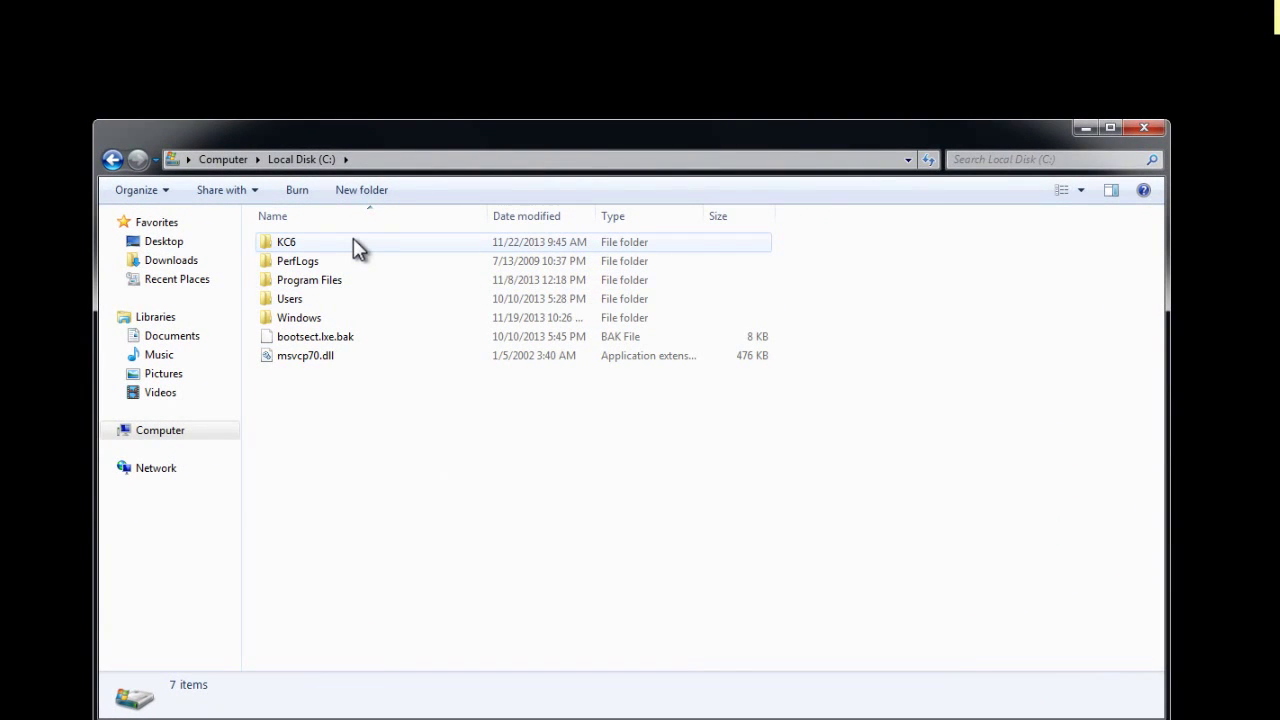
pyautogui.doubleClick(353, 242)
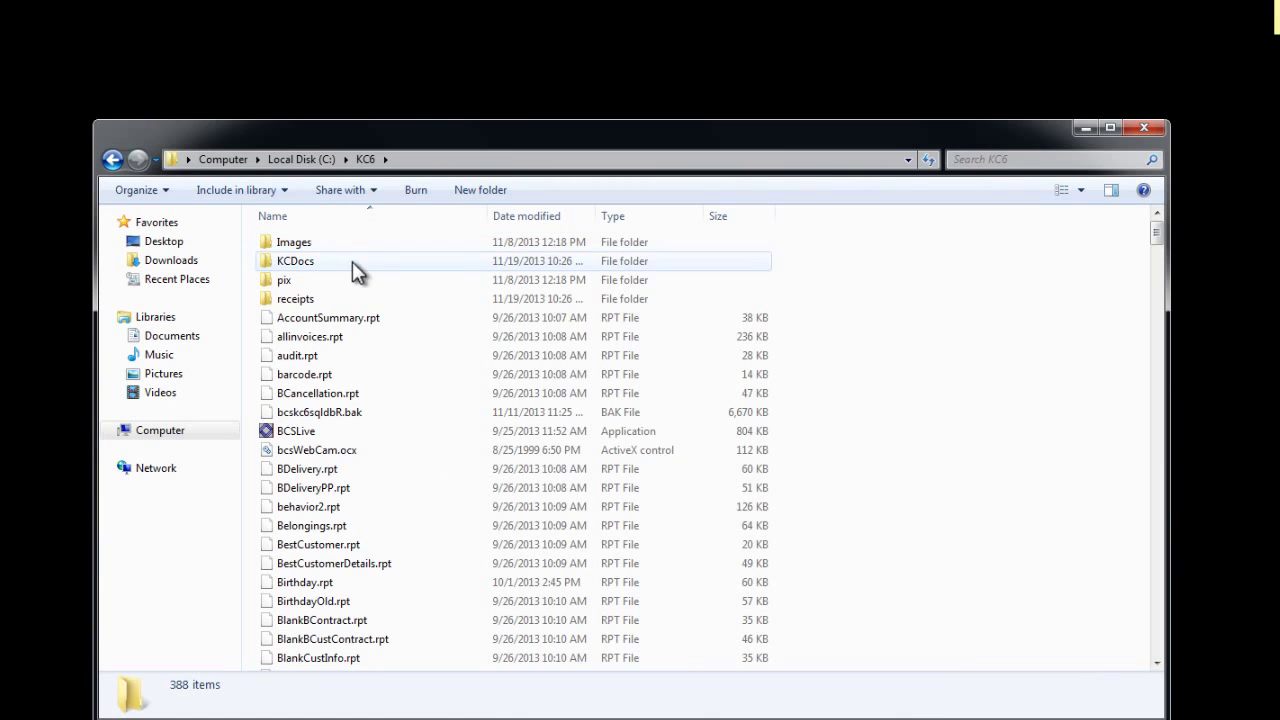
pyautogui.scroll(-20, 360, 440)
pyautogui.scroll(-20, 361, 497)
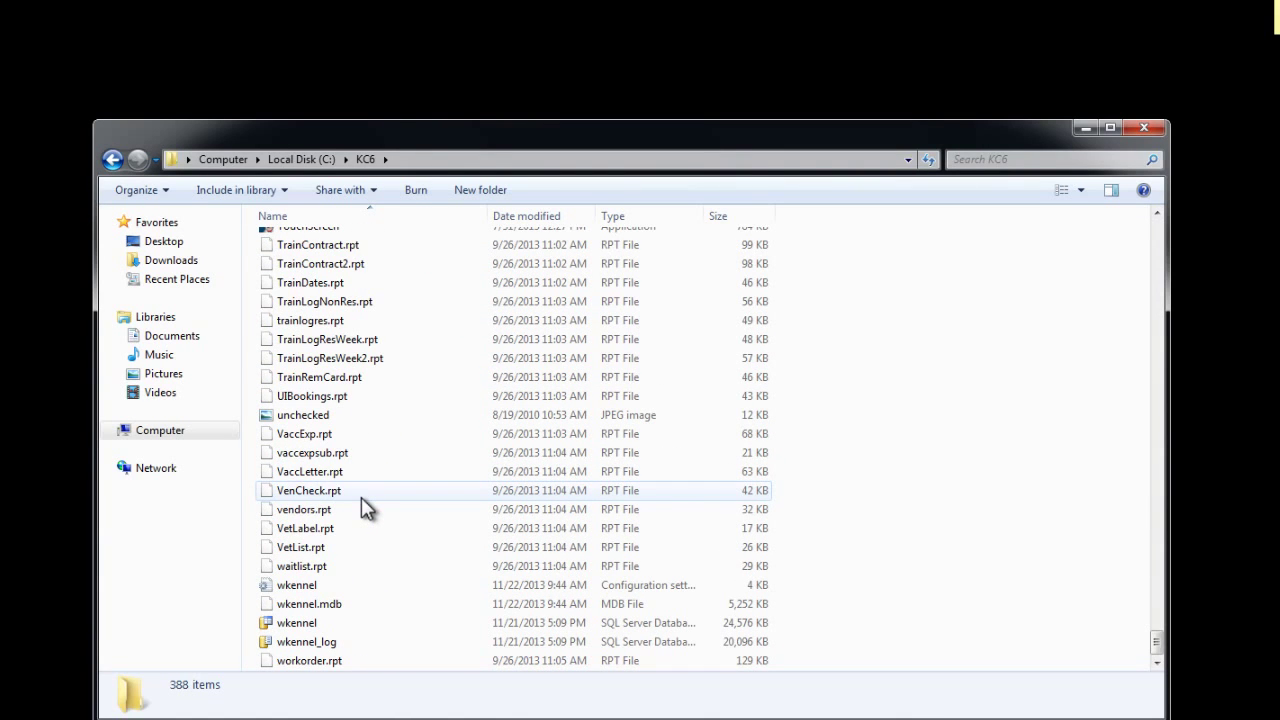
# - Open wkennel.ini and paste WIN-7QA7G6CH2NC\MSSQLEXPRESS after Server= under [SQLServer]
pyautogui.doubleClick(331, 582)
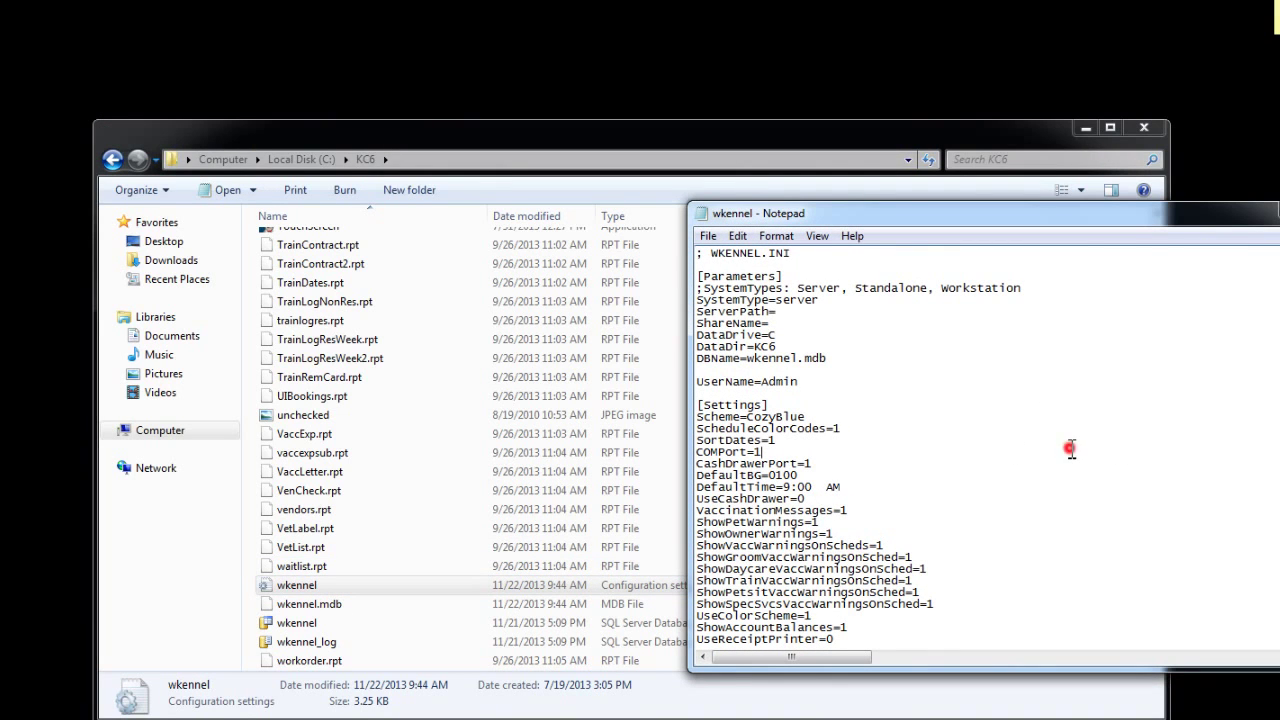
pyautogui.scroll(-10, 1066, 448)
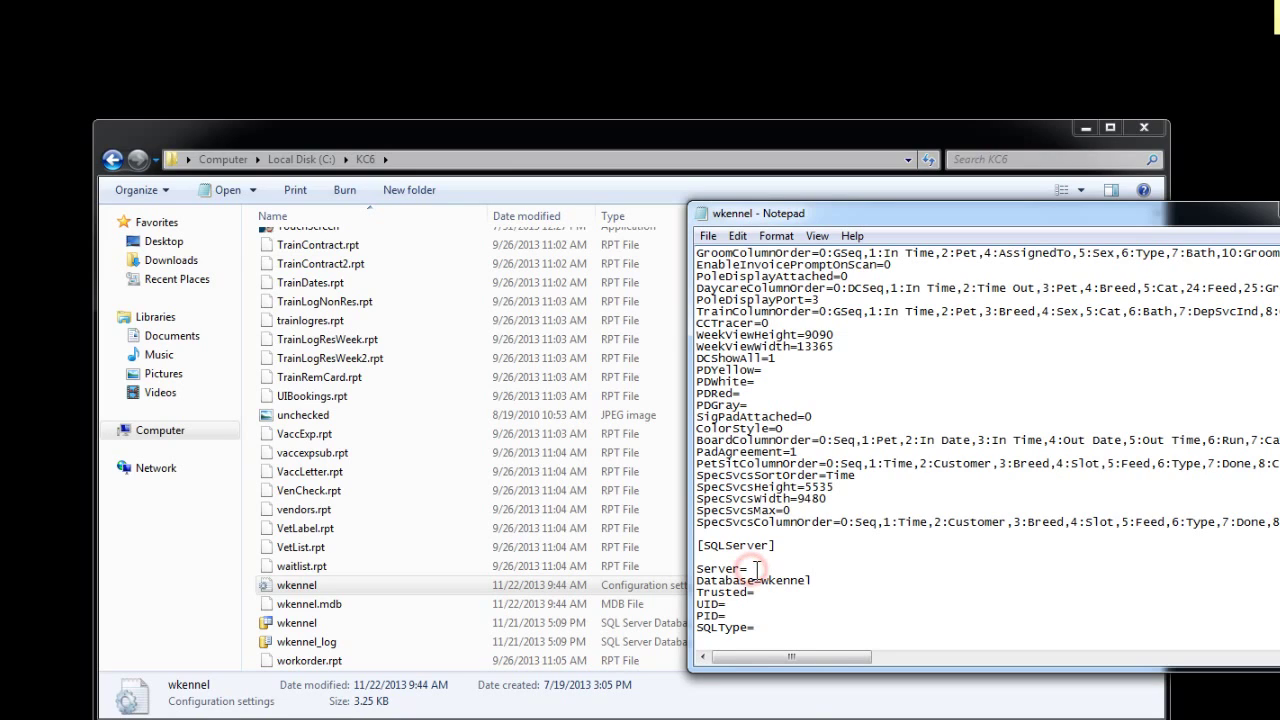
pyautogui.click(751, 568)
pyautogui.rightClick(755, 578)
pyautogui.click(822, 392)
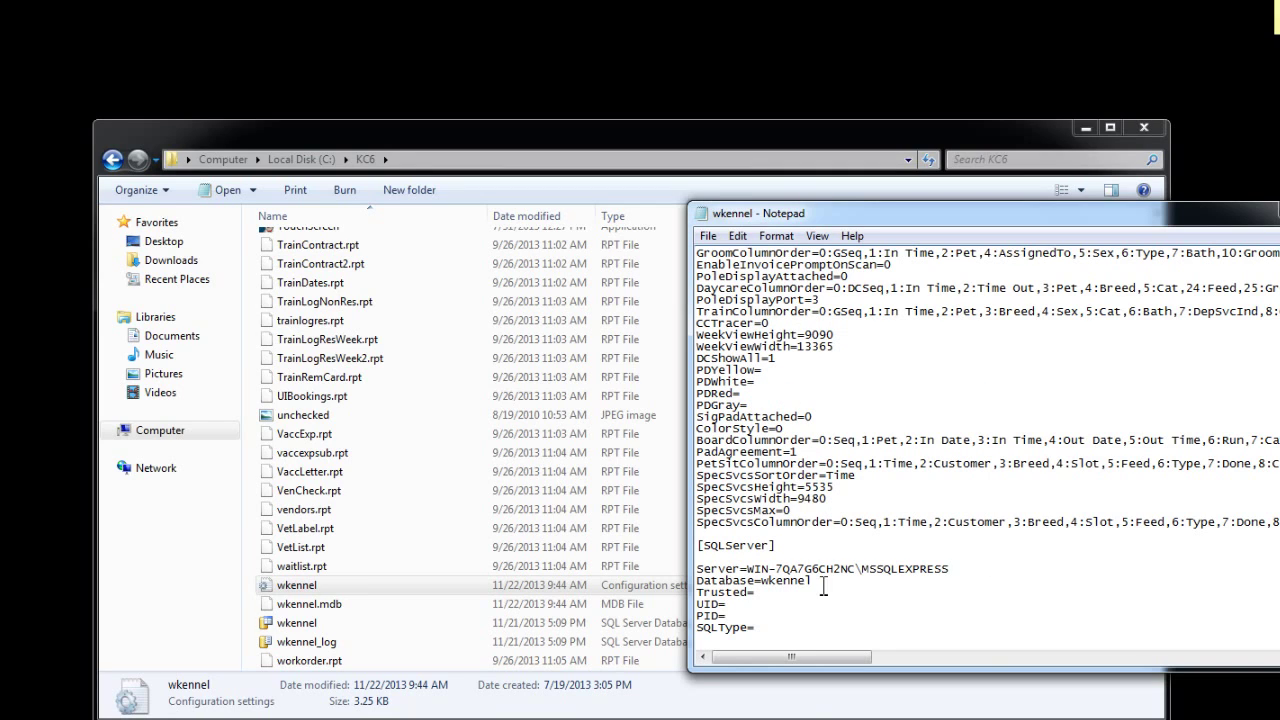
# - Fill in Trusted=Yes, the SQL login after UID=, the password after PID=, and SQLType=EXPRESS
pyautogui.click(760, 593)
pyautogui.write('Yes')
pyautogui.click(733, 606)
pyautogui.write('sa')
pyautogui.click(731, 615)
pyautogui.click(758, 630)
pyautogui.write('EXPRESS')
# - Save wkennel.ini with File > Save and close Notepad
pyautogui.click(709, 238)
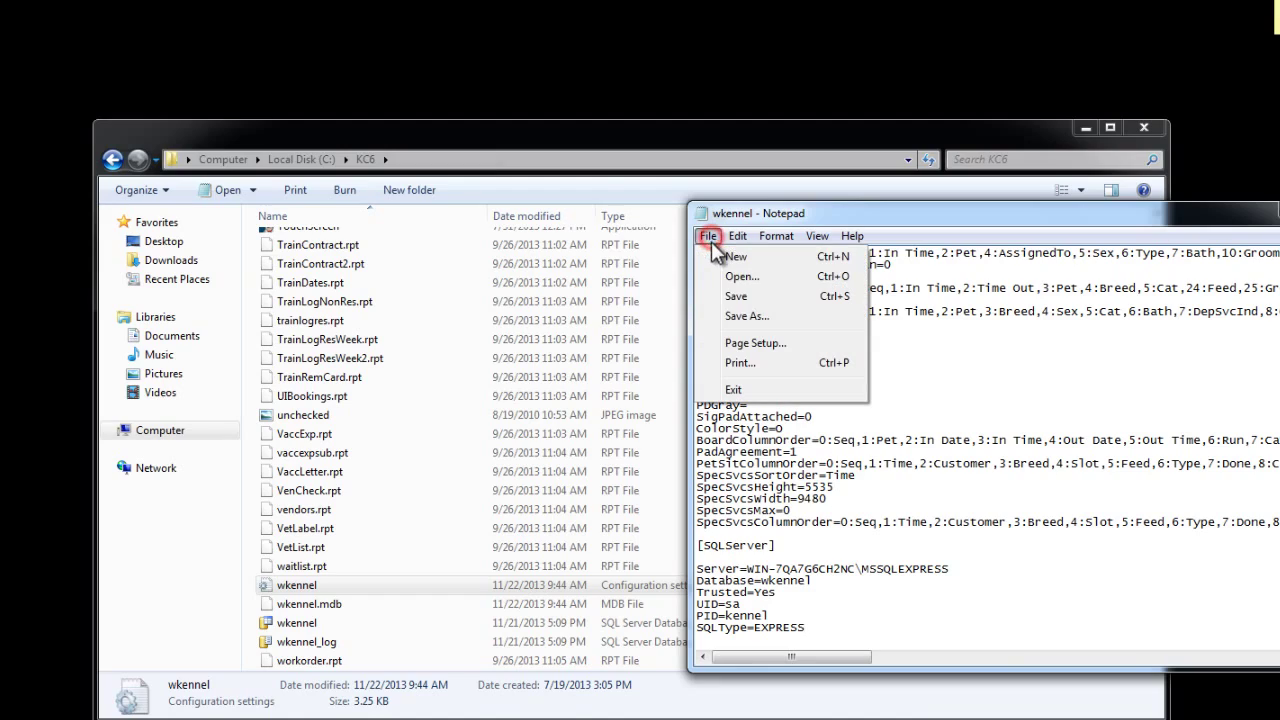
pyautogui.click(735, 296)
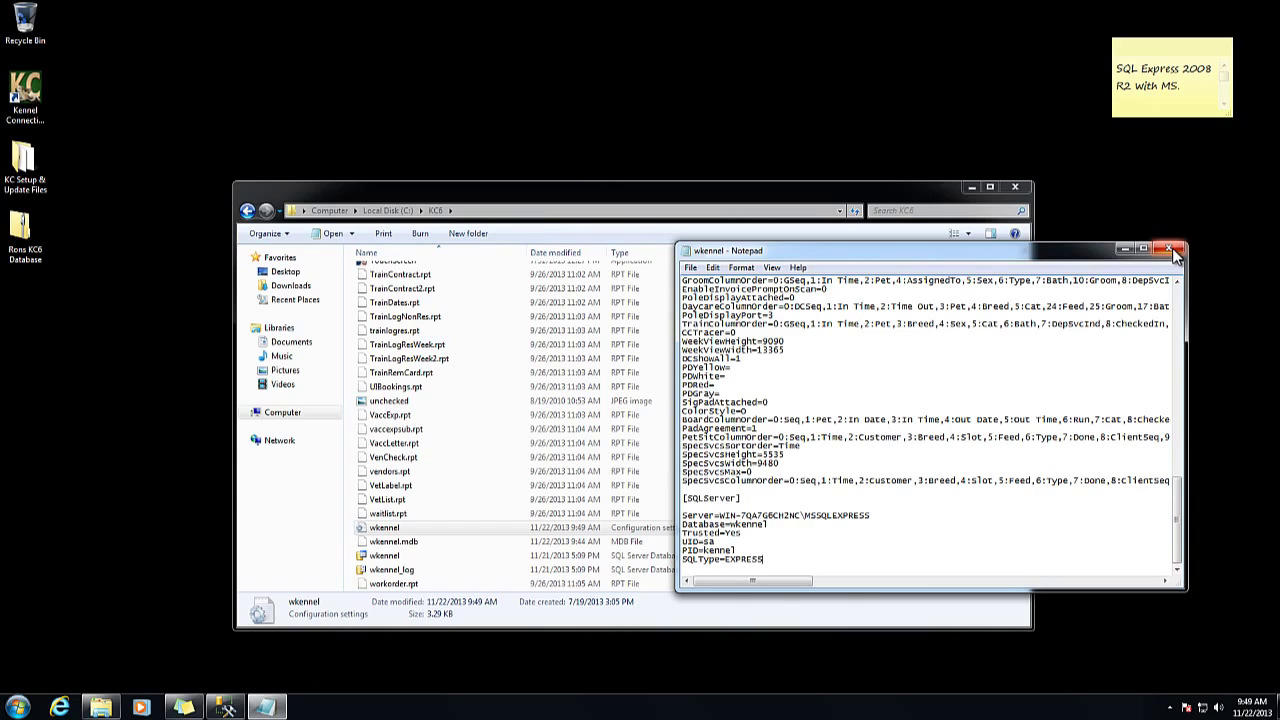
pyautogui.click(1169, 249)
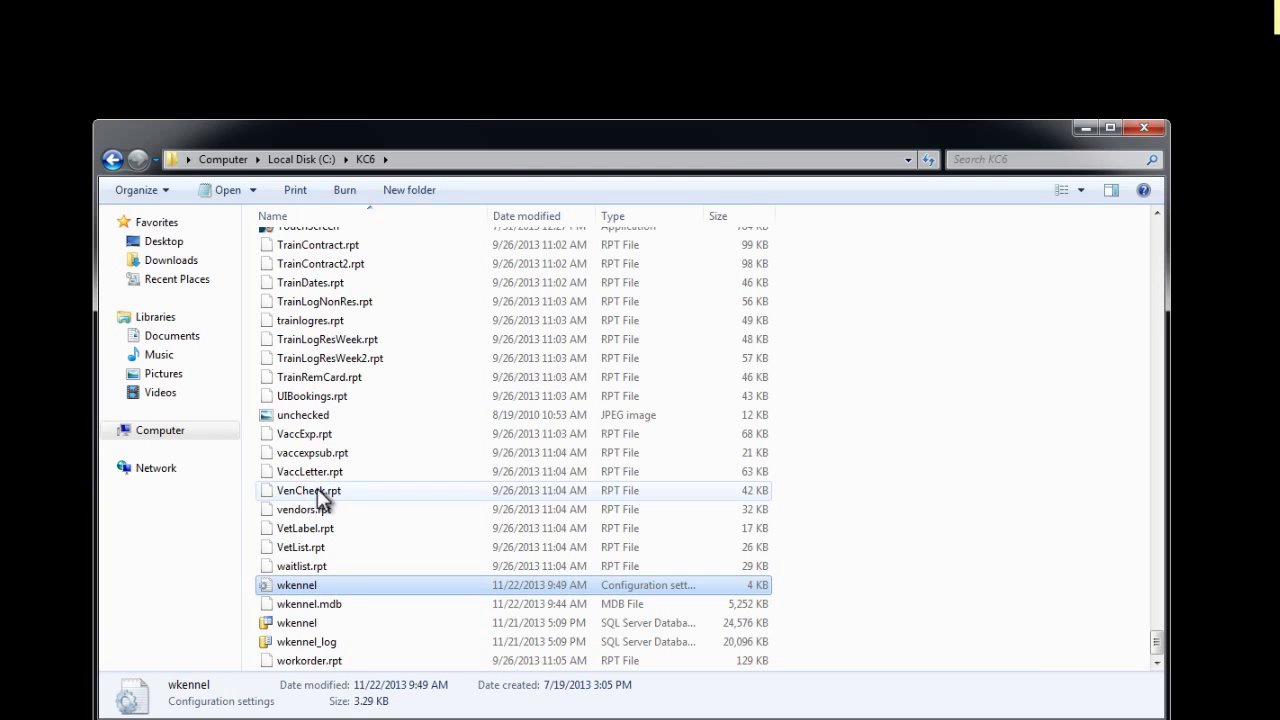
# - Launch KC6MigrationUtility from the KC6 folder and choose C:\KC6\wkennel.mdb as the KC6.0 database
pyautogui.press('Home')
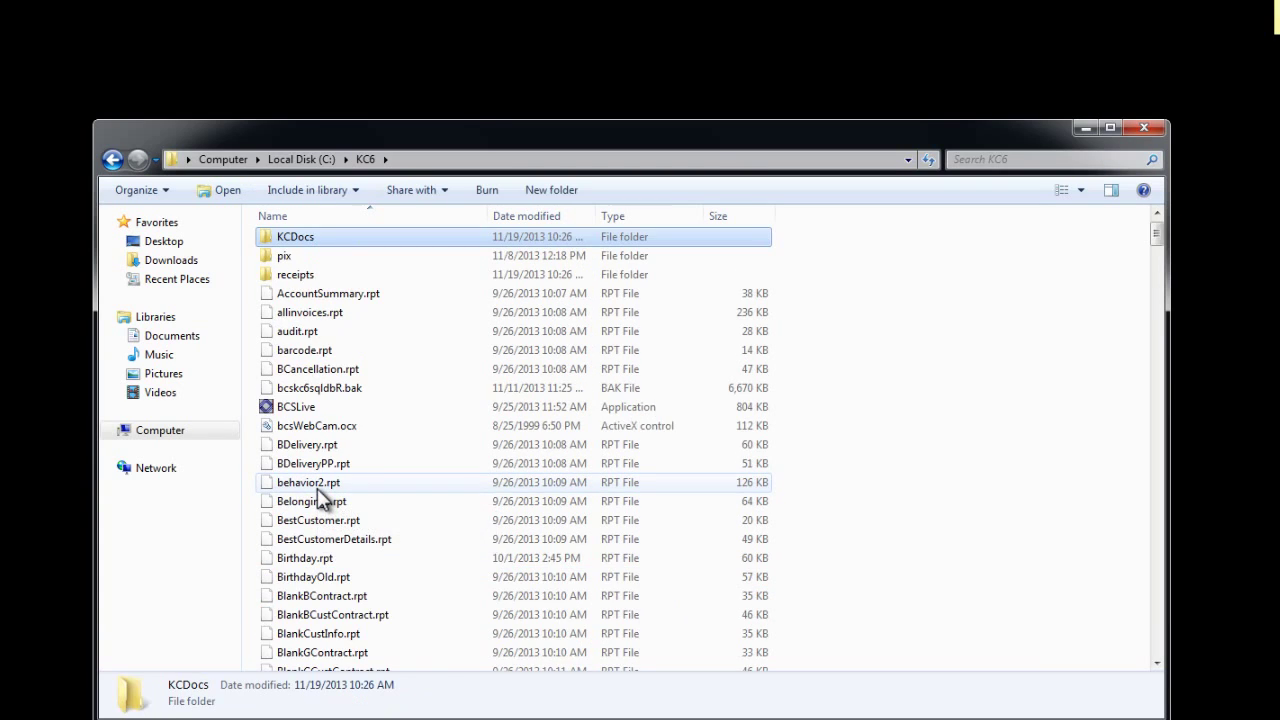
pyautogui.press('k')
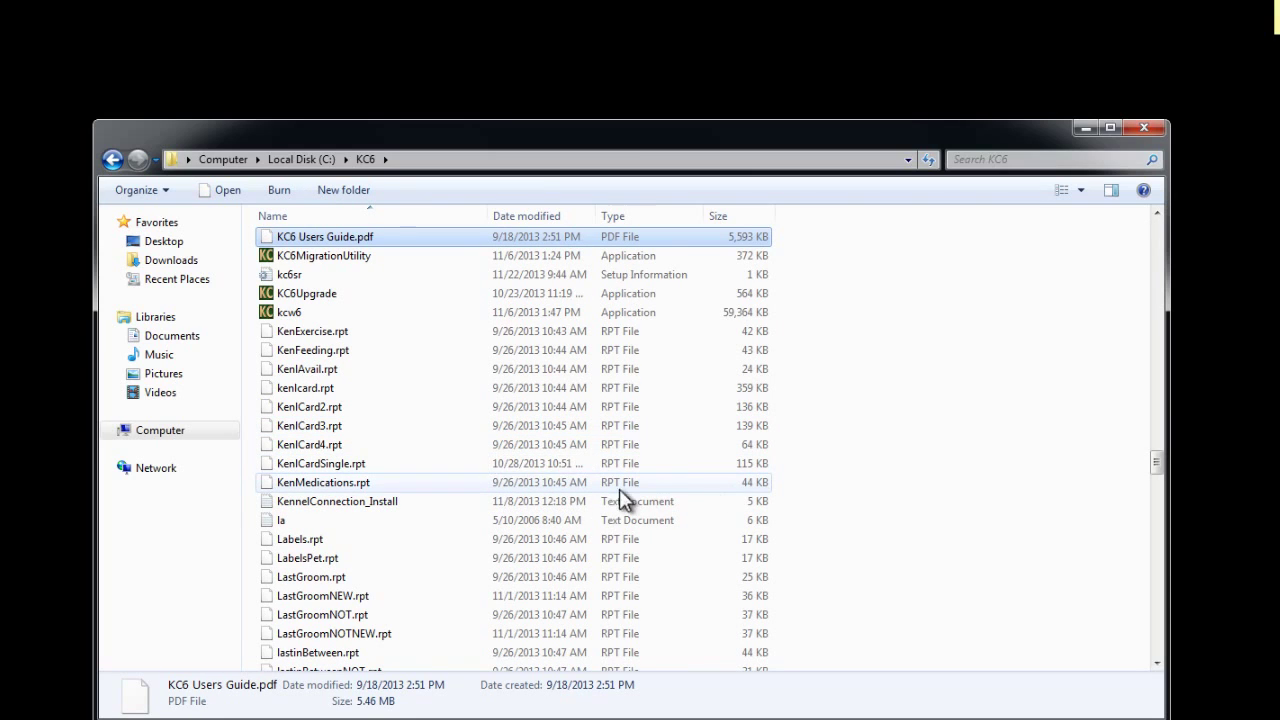
pyautogui.click(350, 257)
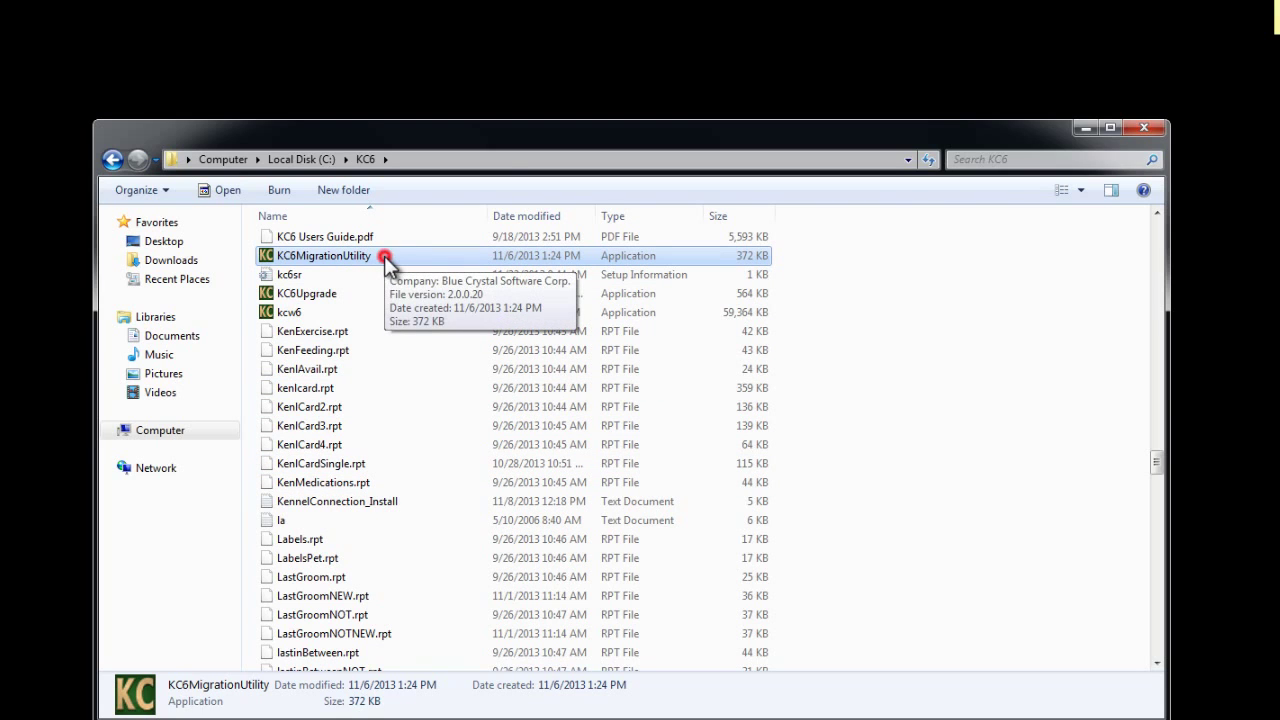
pyautogui.doubleClick(388, 262)
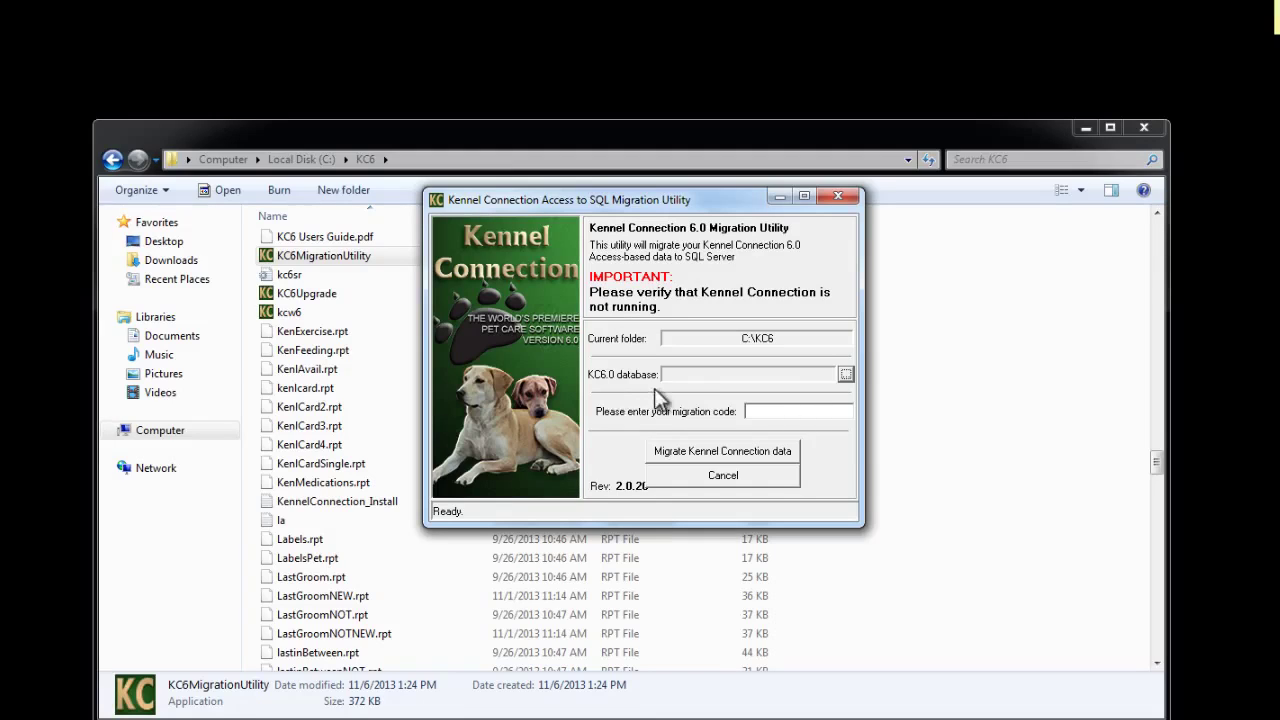
pyautogui.click(846, 375)
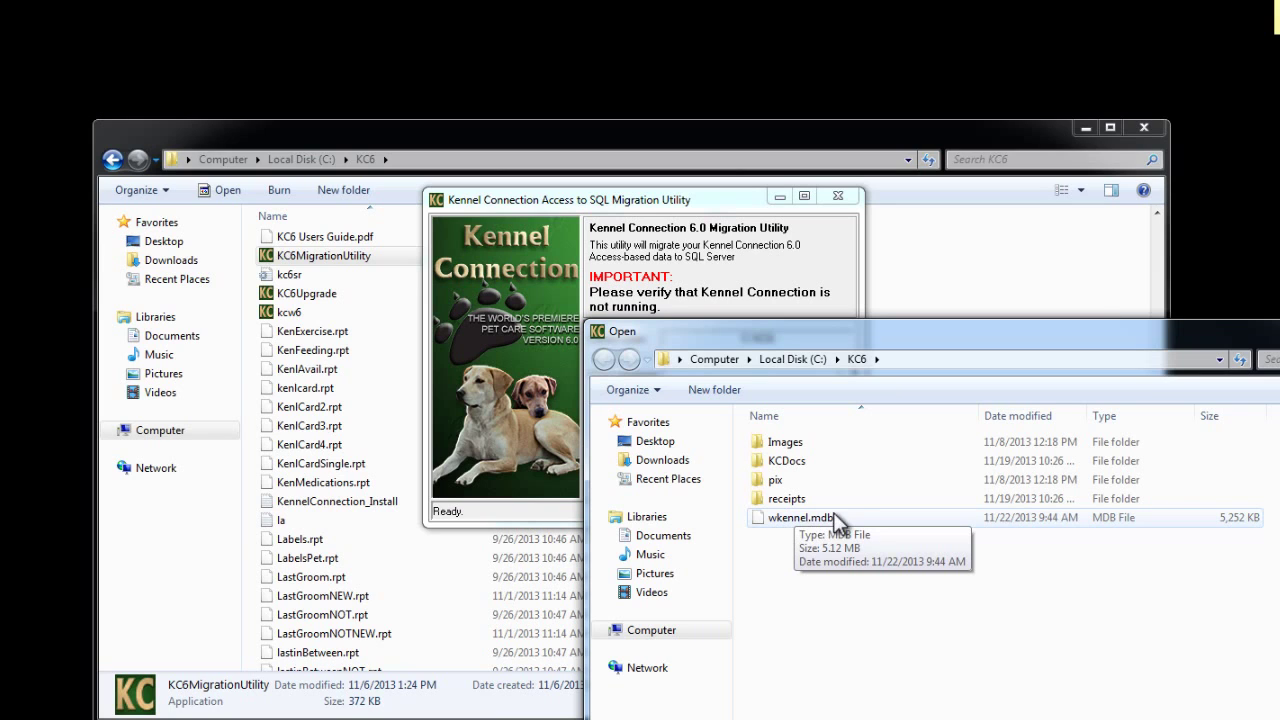
pyautogui.doubleClick(790, 517)
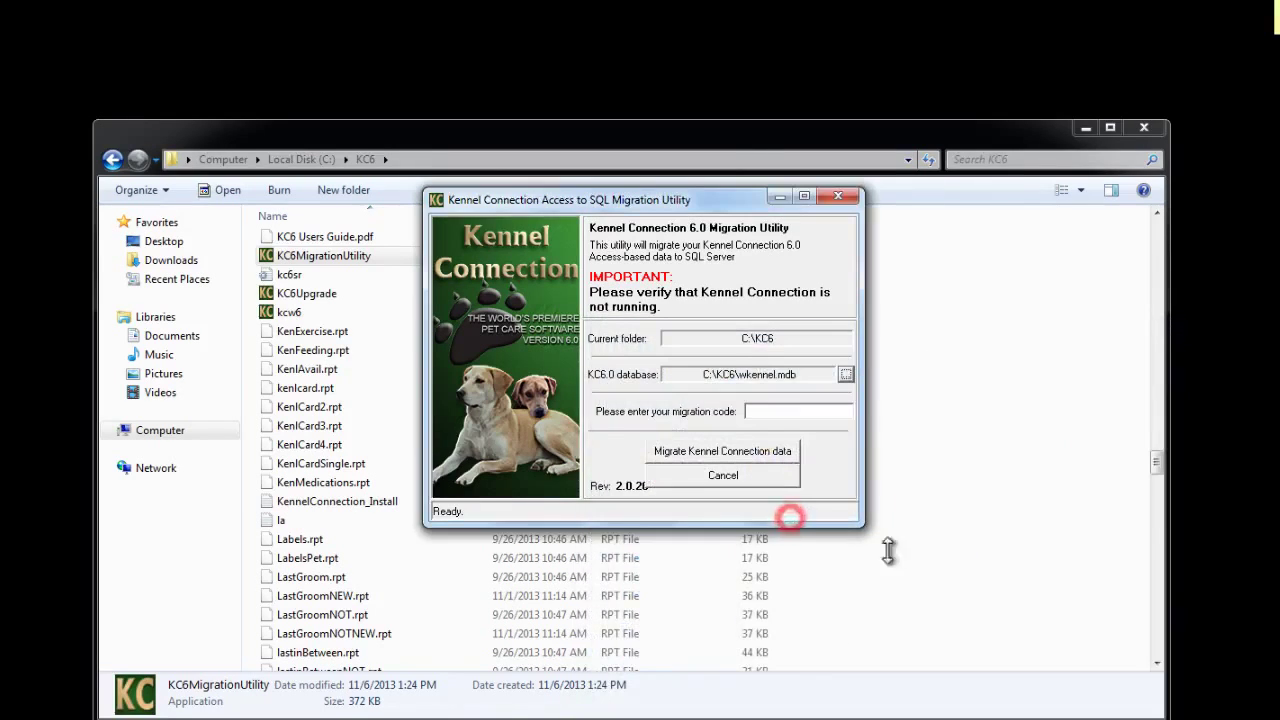
# - Enter the migration code and run Migrate Kennel Connection data until it reports Completed successfully
pyautogui.click(798, 413)
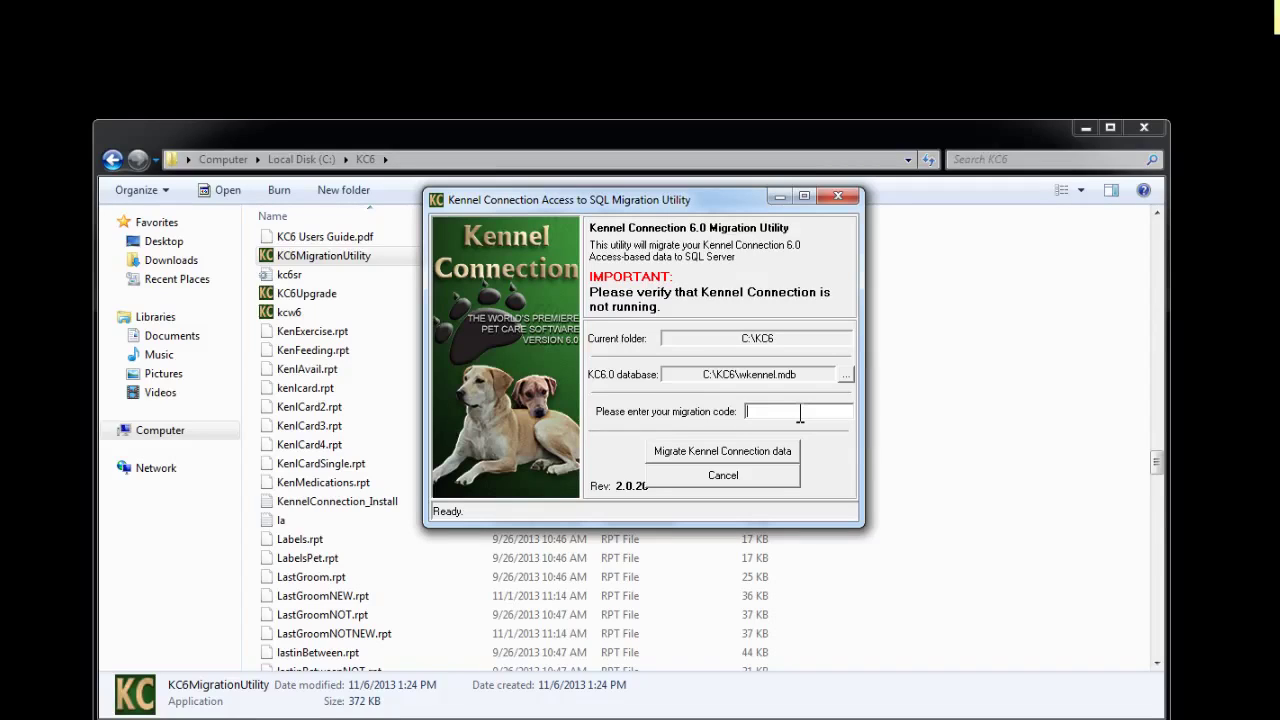
pyautogui.click(762, 456)
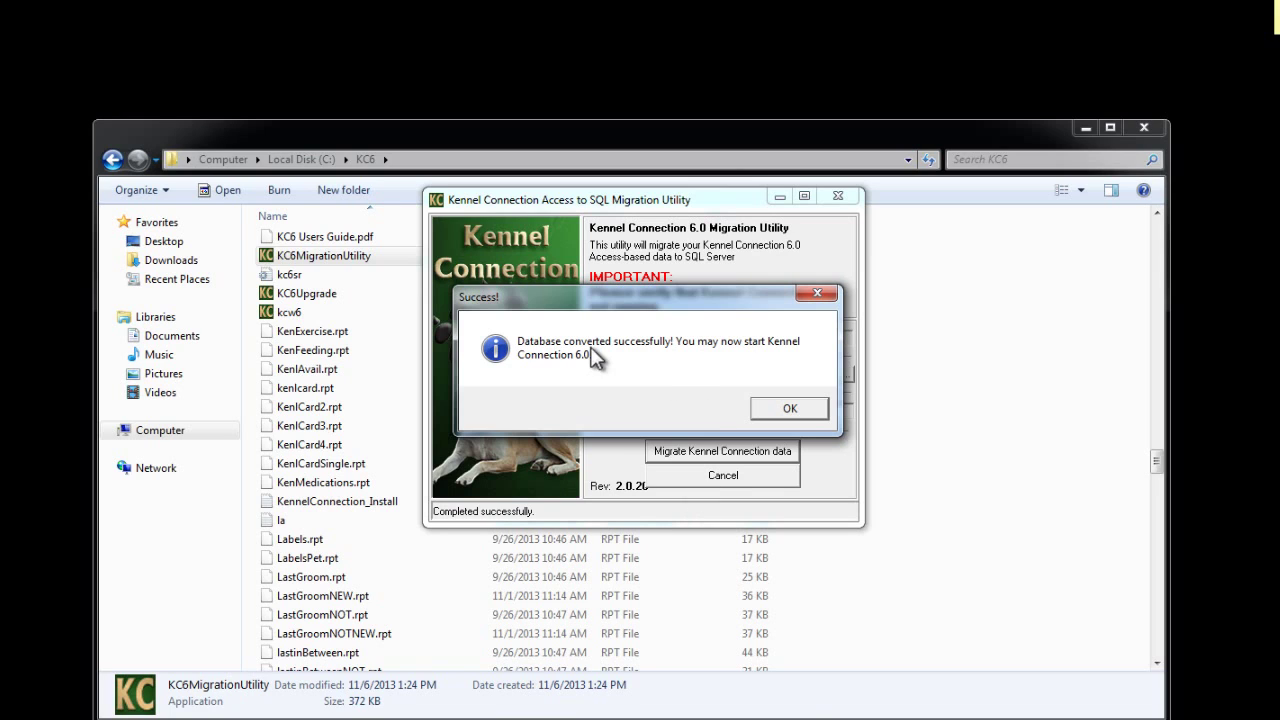
# - Dismiss the conversion Success message, close the KC6 folder, and relaunch Kennel Connection 6.0 from the desktop
pyautogui.click(809, 414)
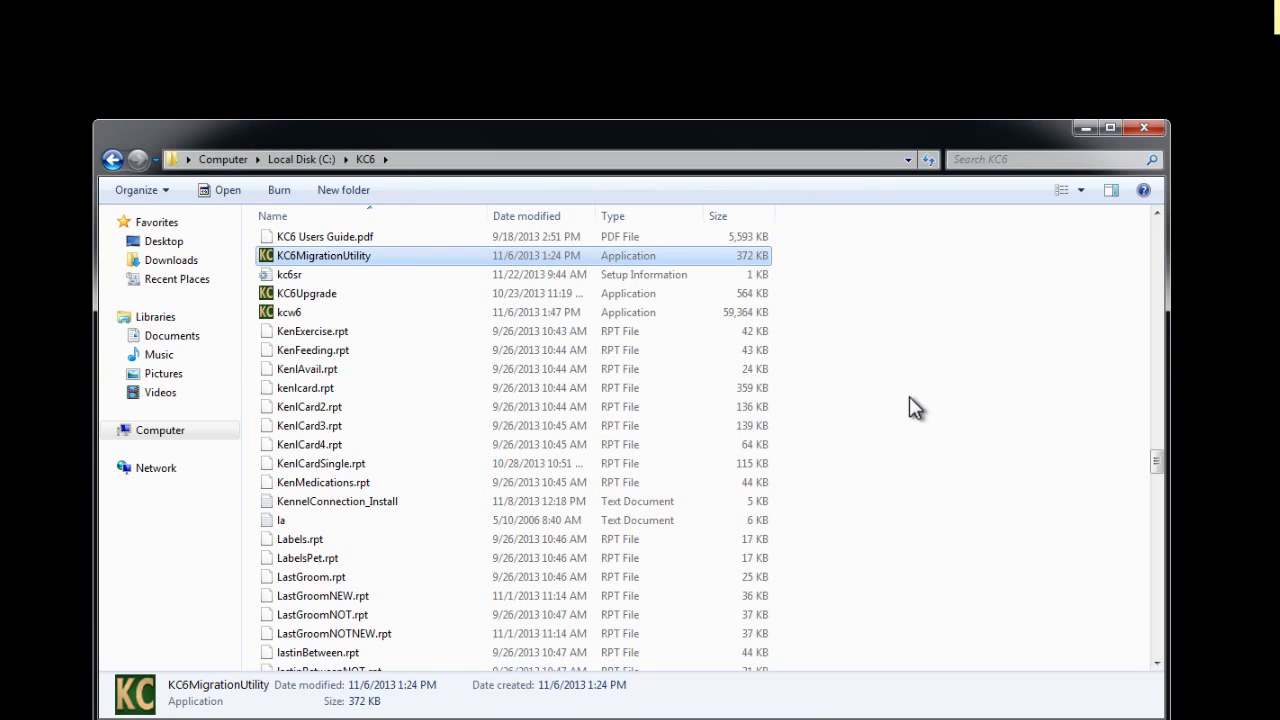
pyautogui.click(1147, 127)
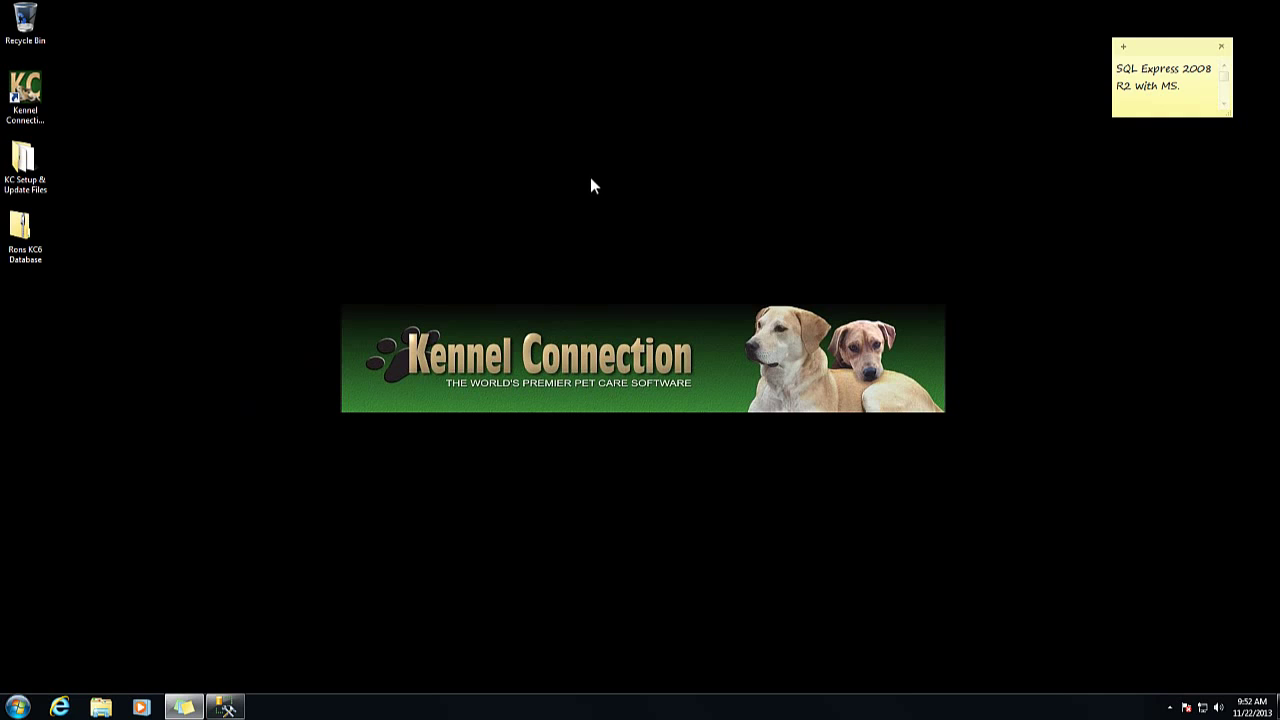
pyautogui.doubleClick(38, 92)
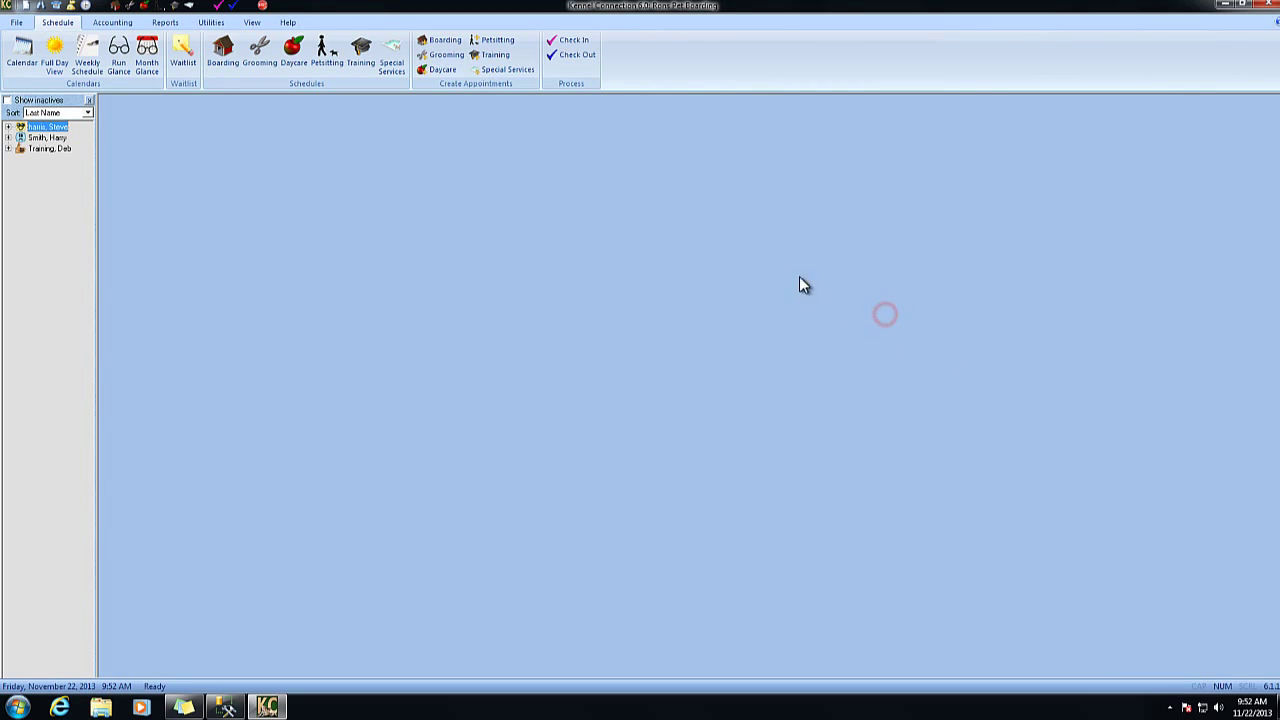
# - Check that Help > About Kennel Connection's System tab shows Database type SQL Server, then close Kennel Connection
pyautogui.click(288, 23)
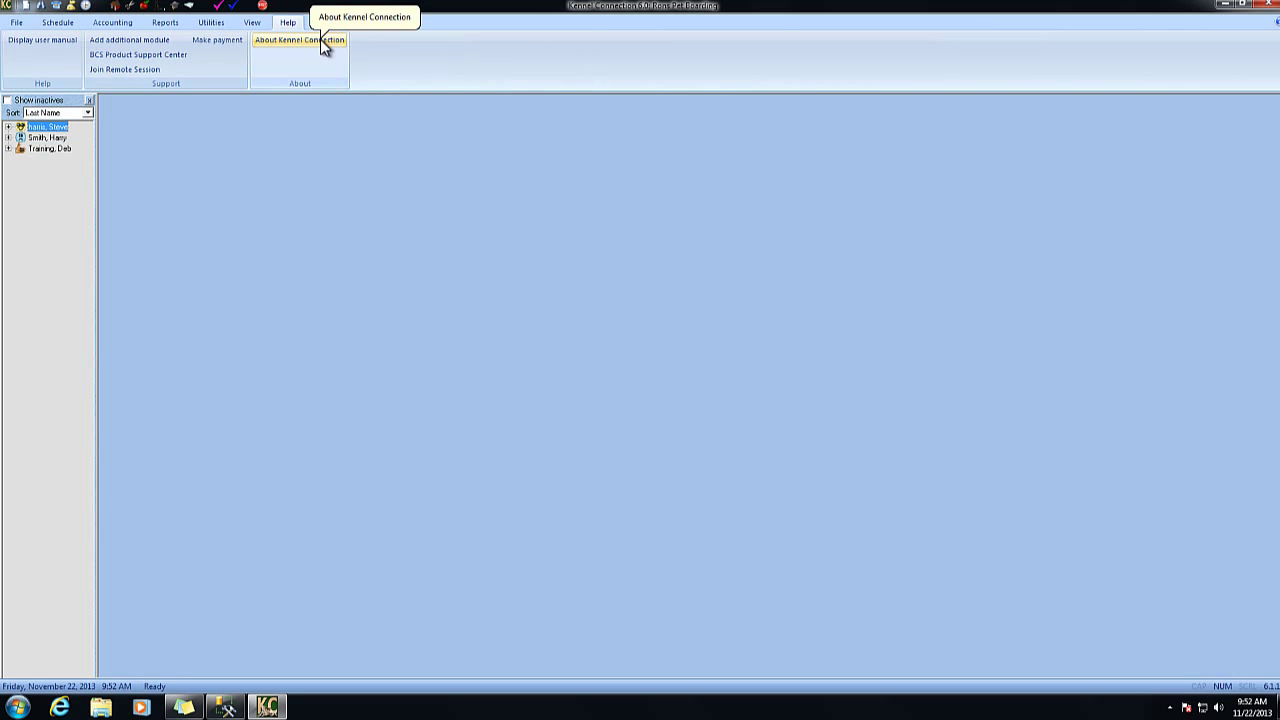
pyautogui.click(320, 39)
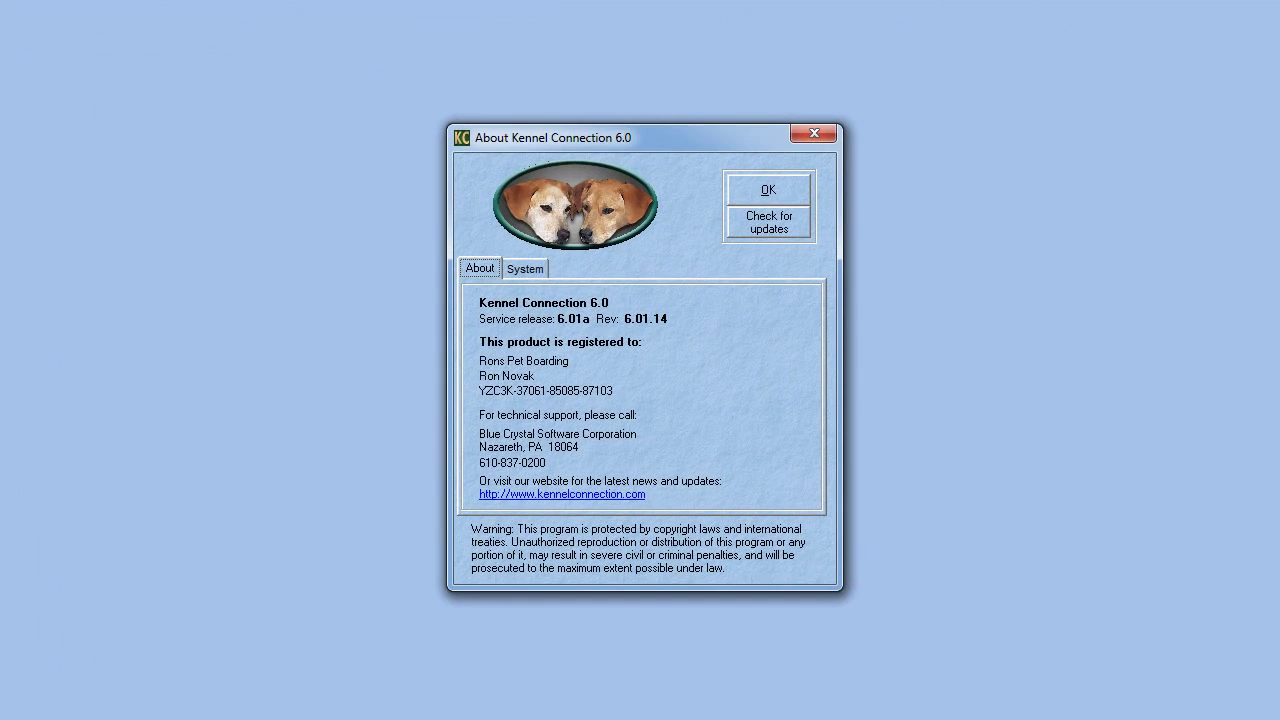
pyautogui.click(524, 268)
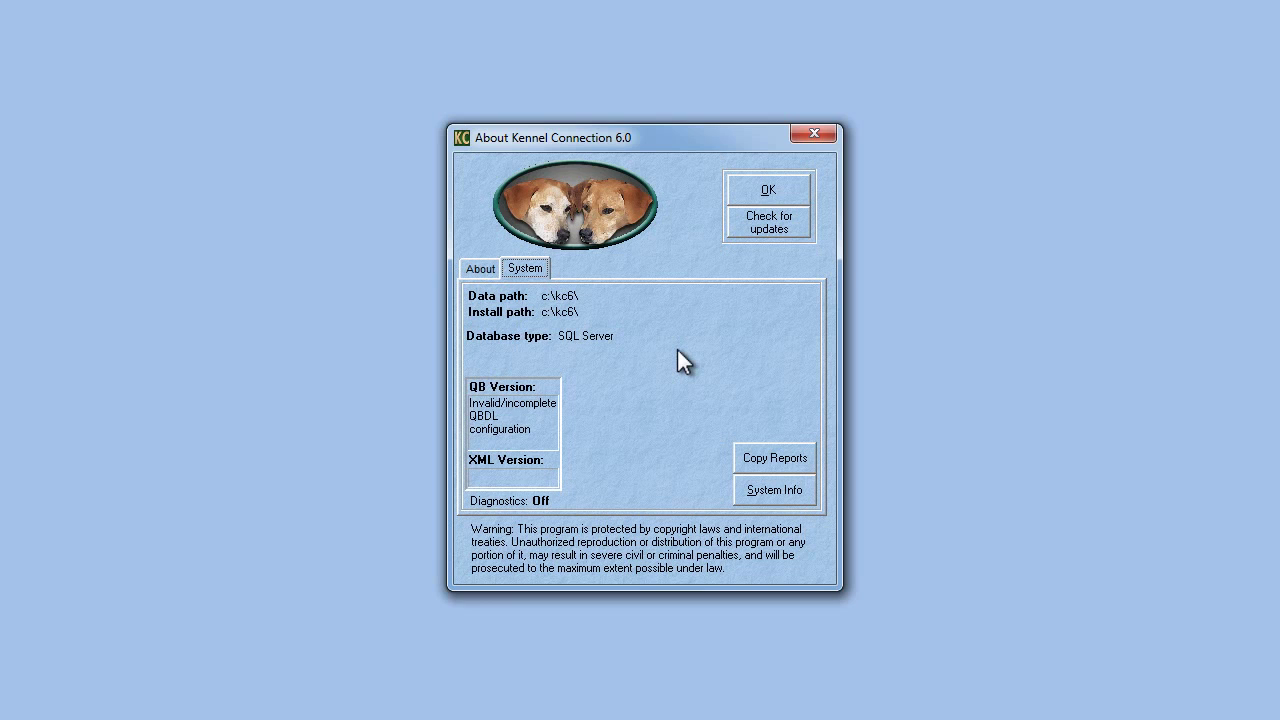
pyautogui.click(768, 190)
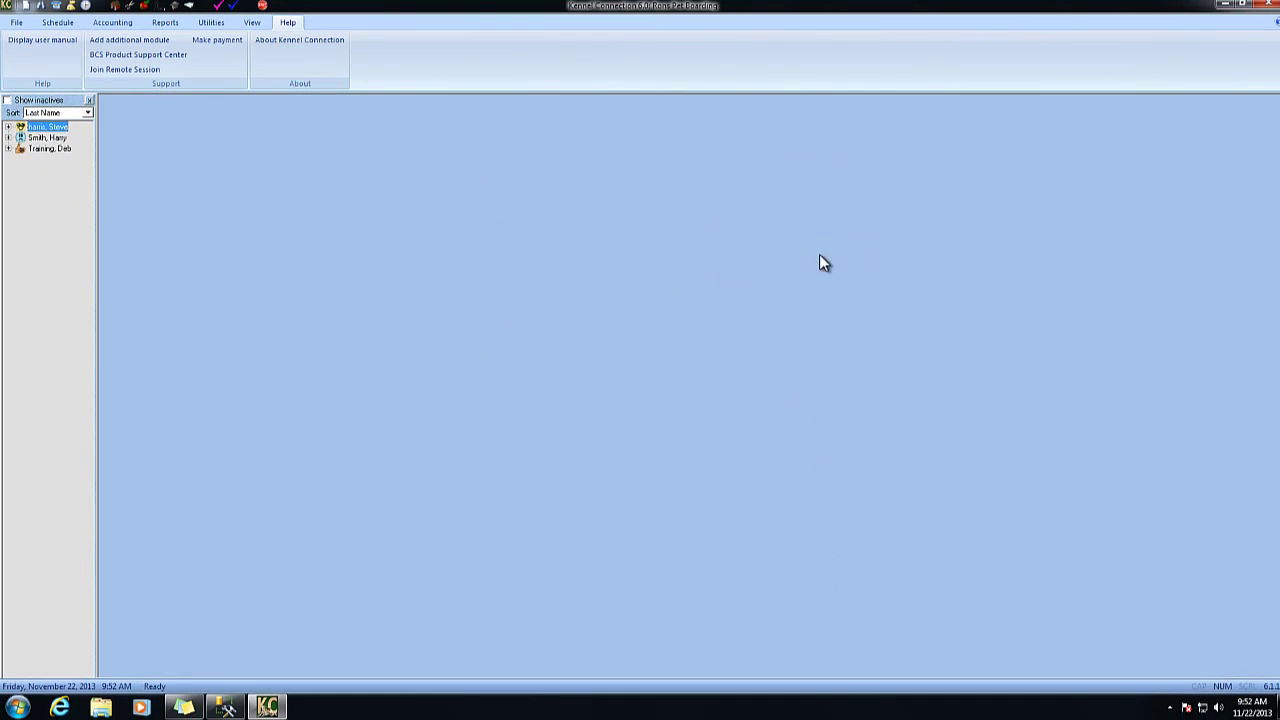
pyautogui.click(1268, 5)
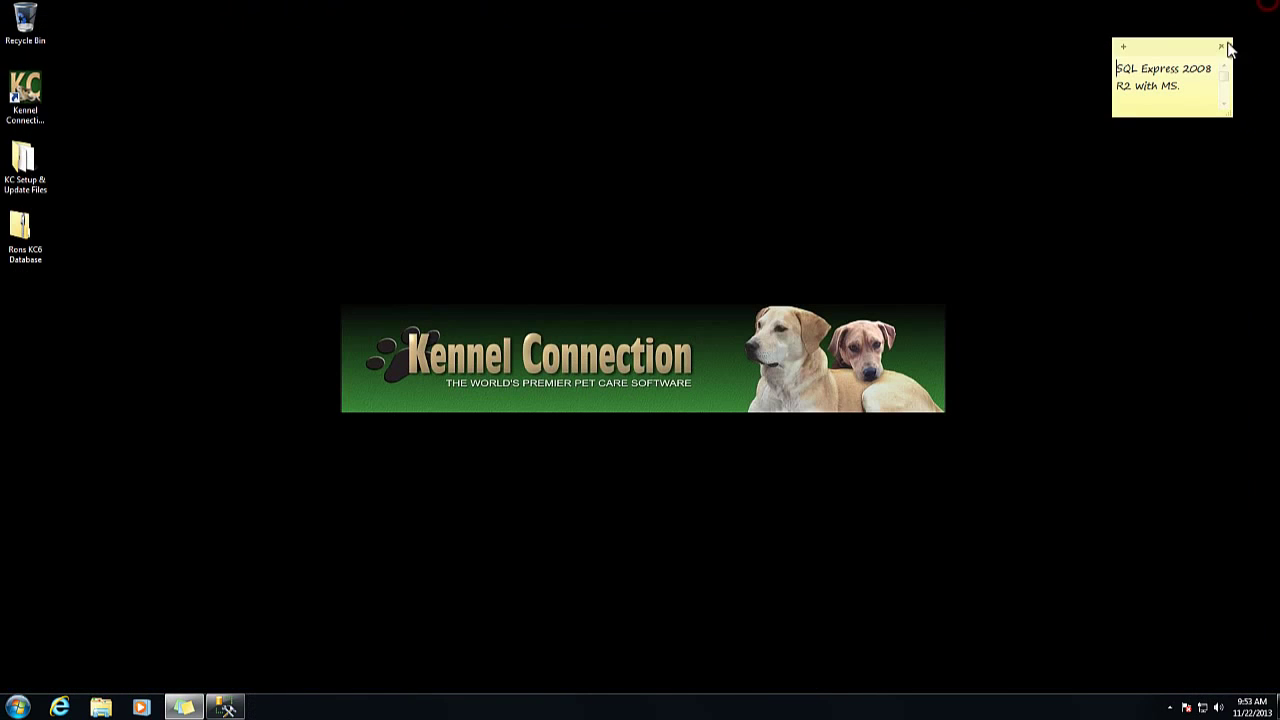
pyautogui.click(1002, 369)
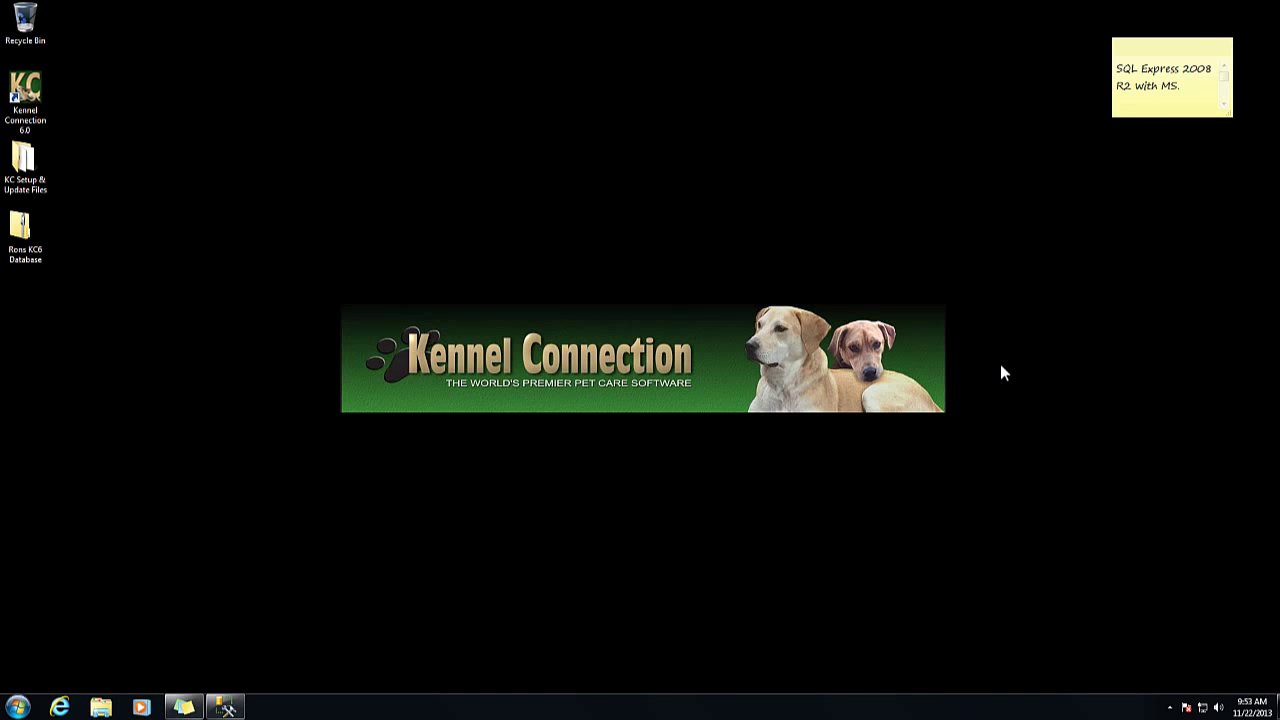